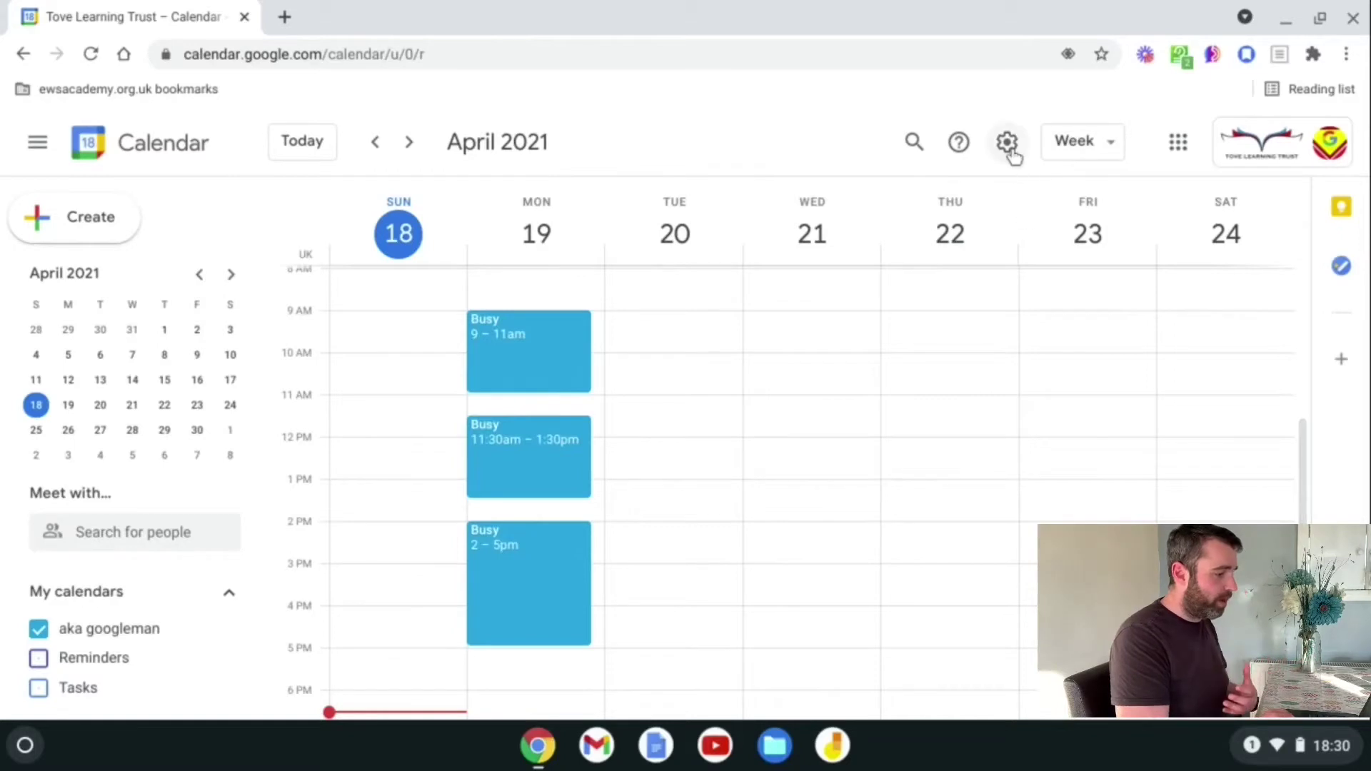
# Turn on the daily agenda email in the other notifications settings of the account's own main calendar
pyautogui.click(1008, 145)
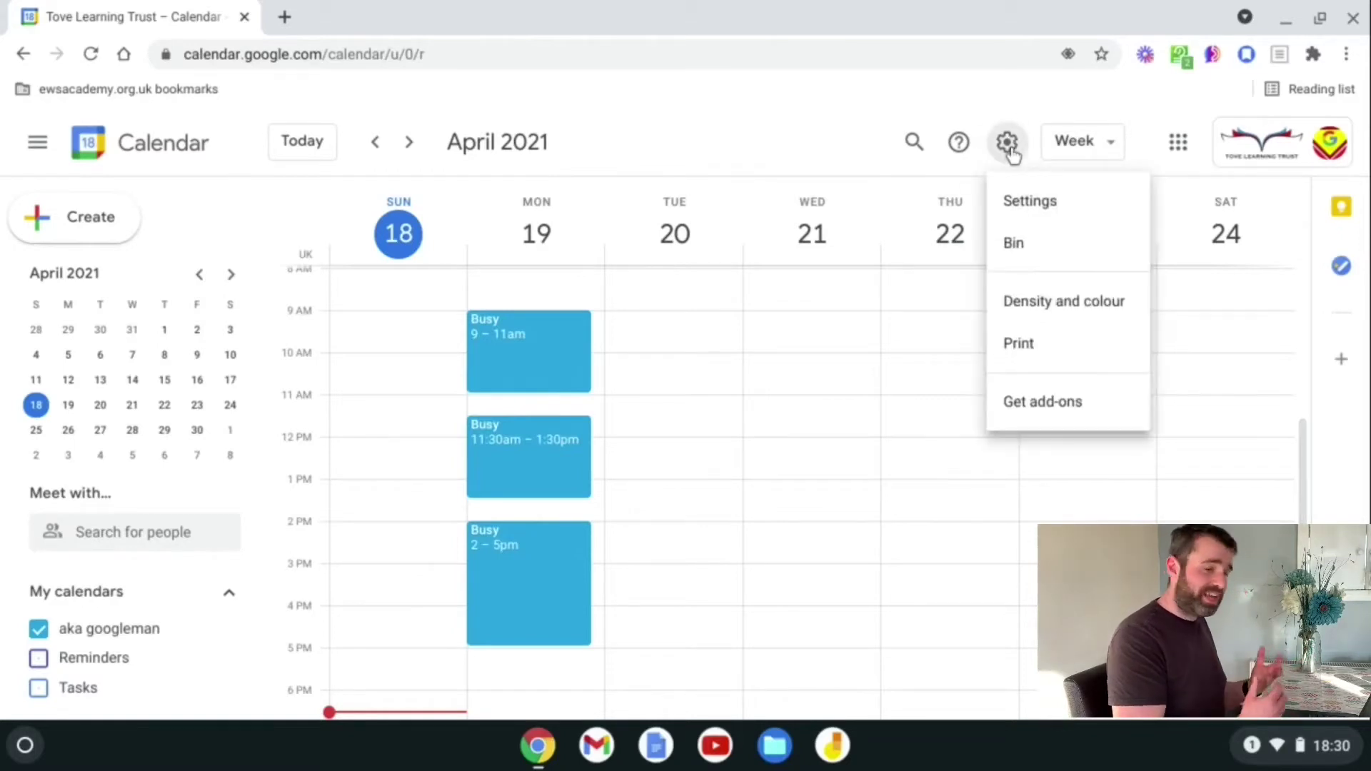
pyautogui.click(1059, 208)
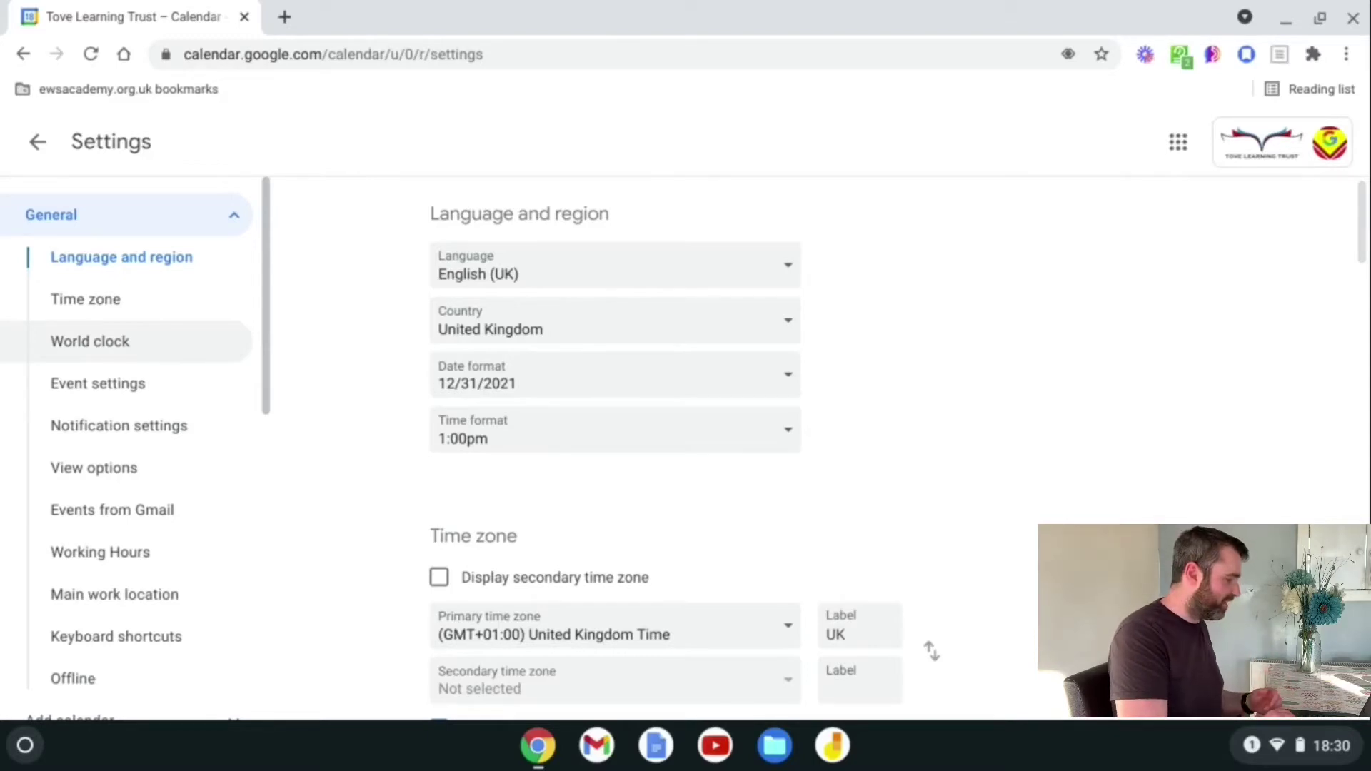
pyautogui.scroll(-4, 136, 339)
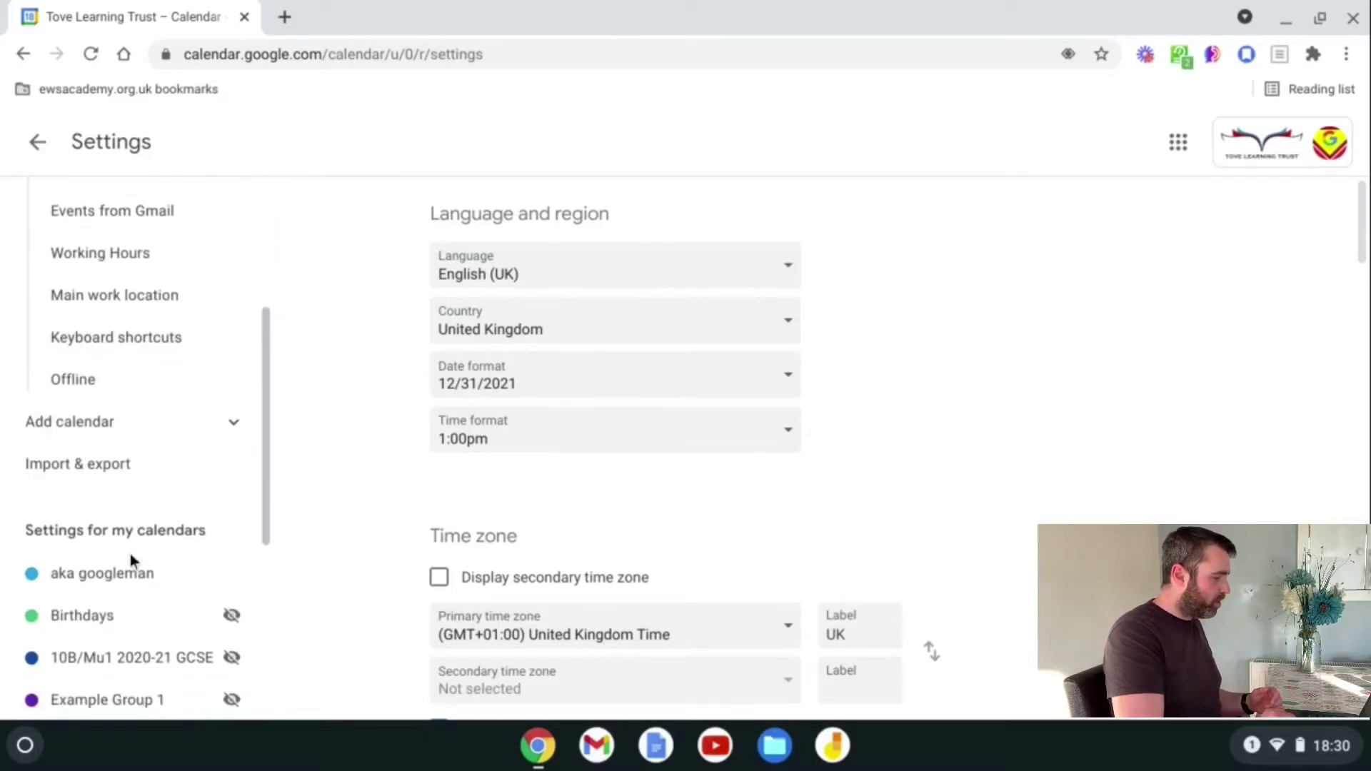
pyautogui.click(116, 575)
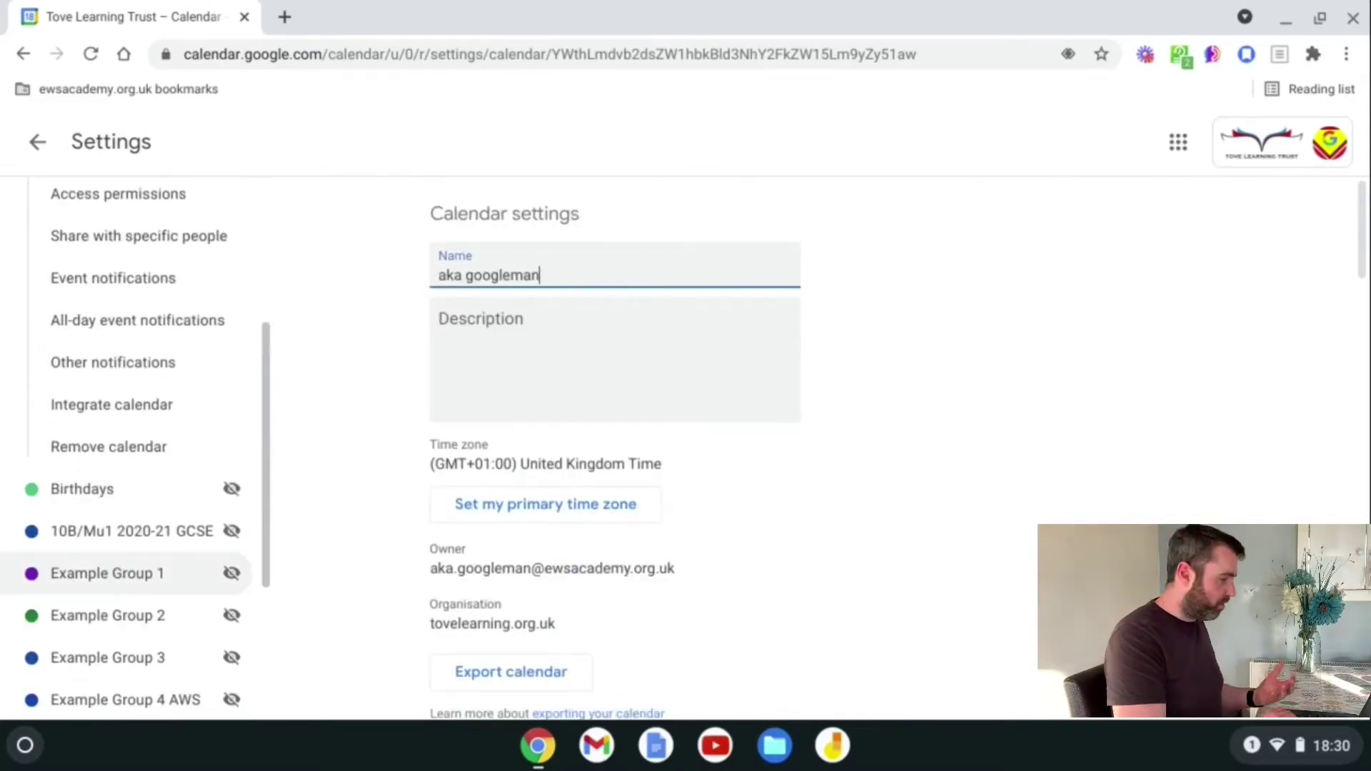
pyautogui.click(156, 366)
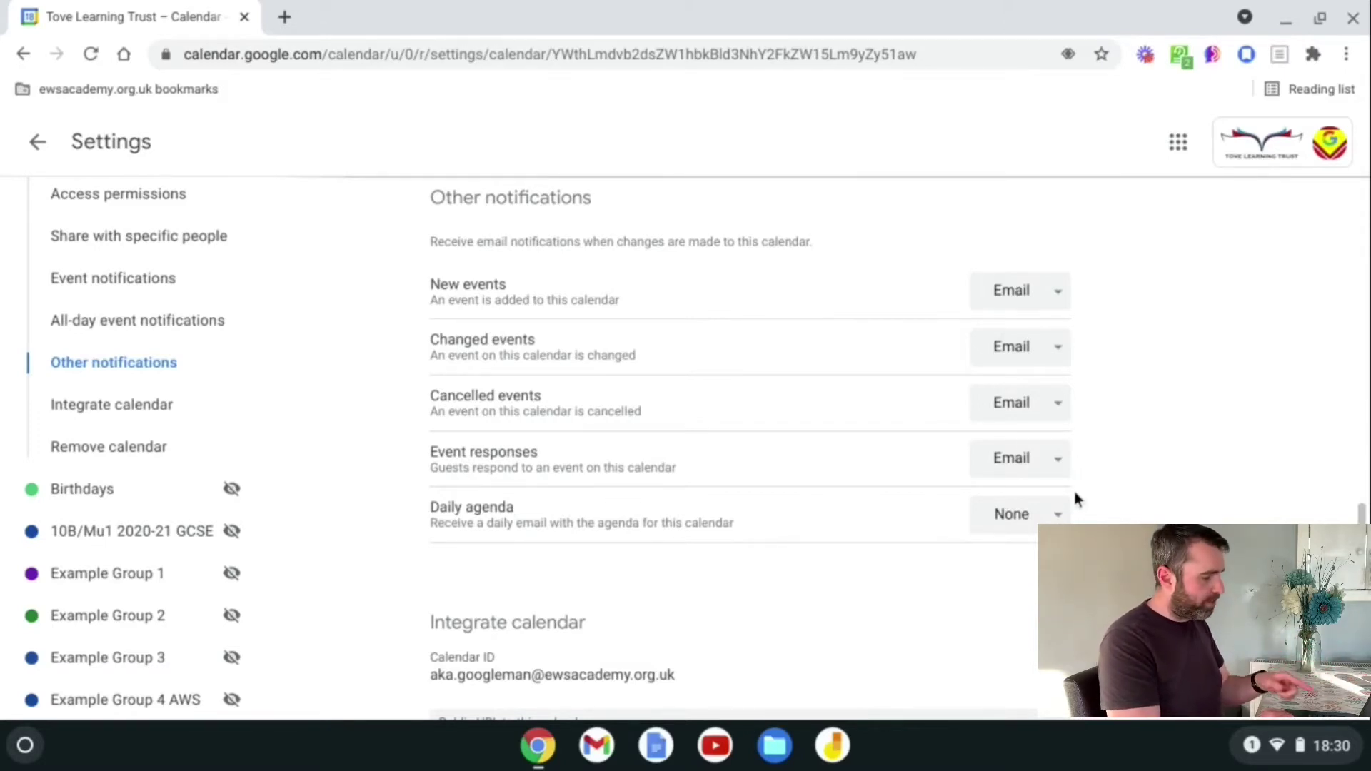
pyautogui.click(1043, 518)
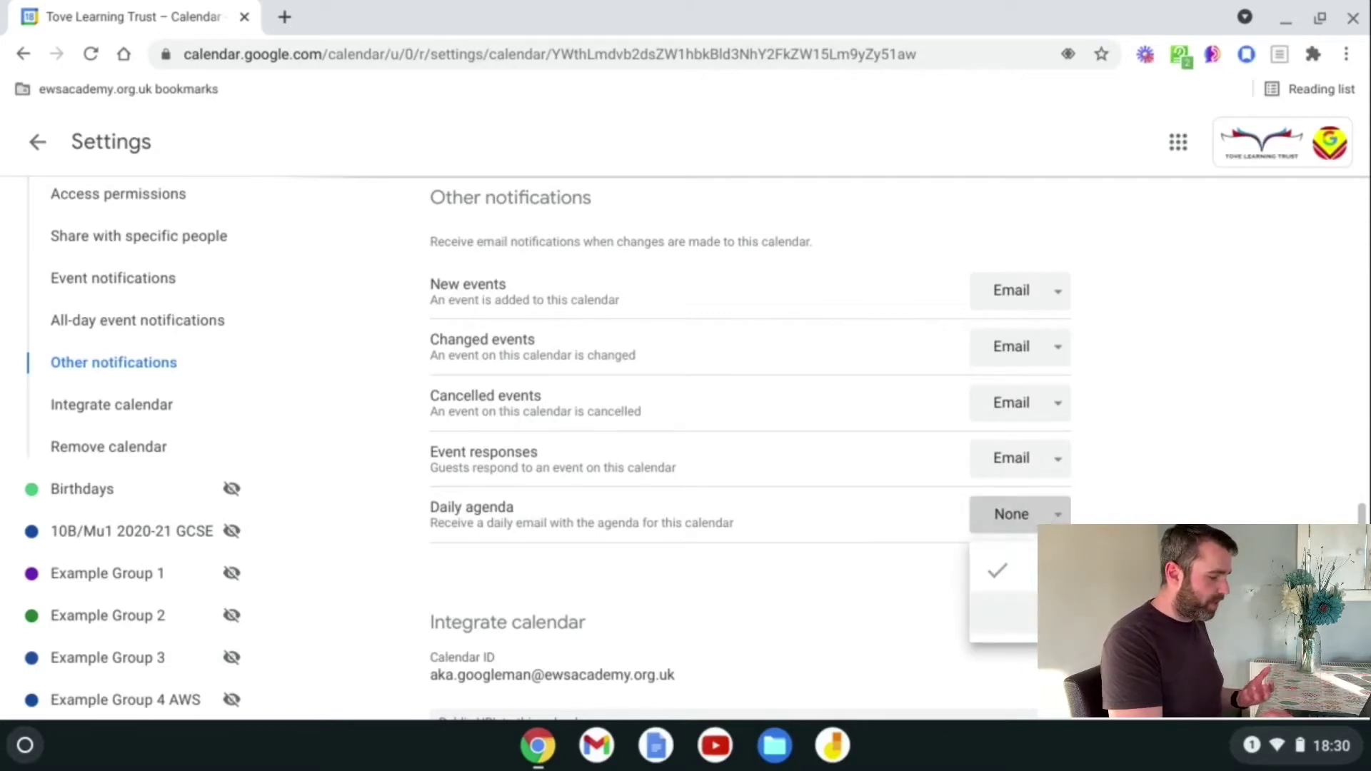
pyautogui.click(1044, 613)
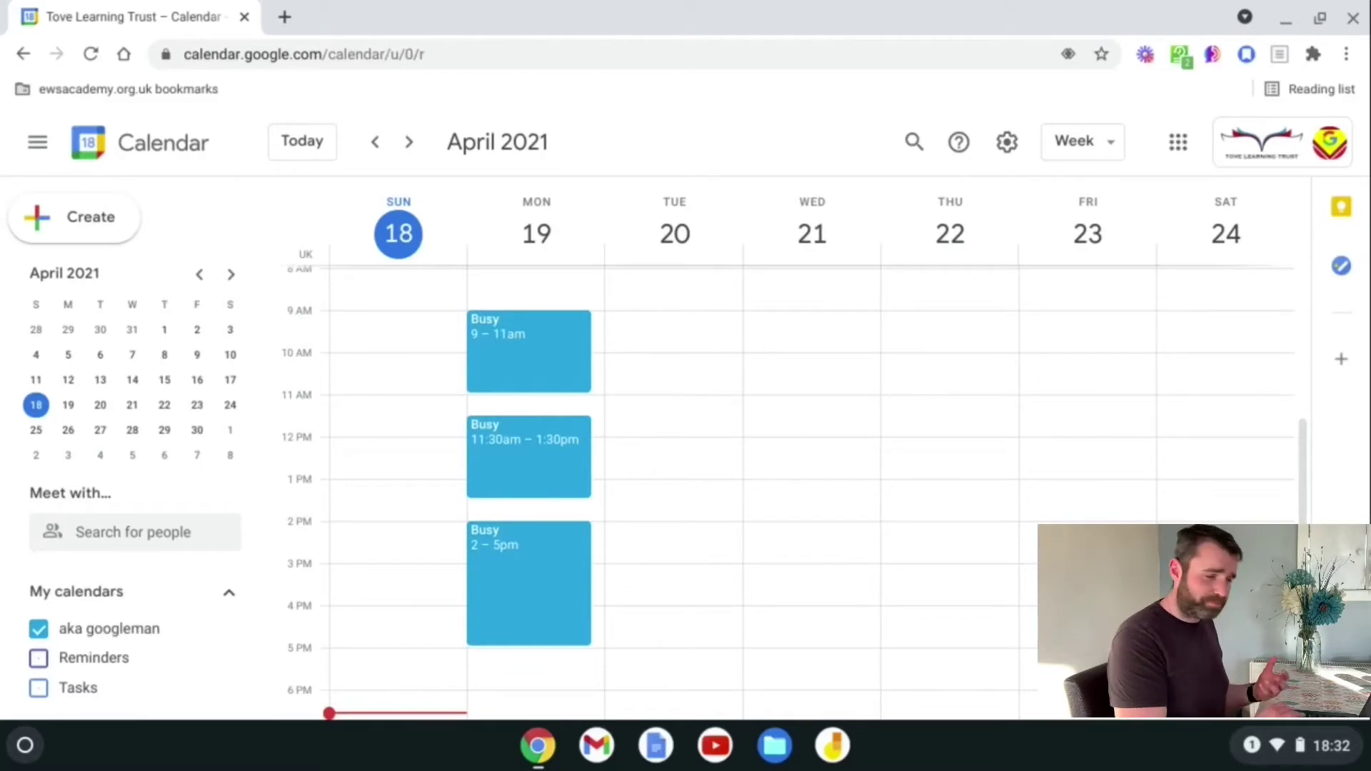
# Display a secondary time zone, (GMT-08:00) Alaska Time - Yakutat, labelled AWS, and return to the calendar
pyautogui.click(1007, 143)
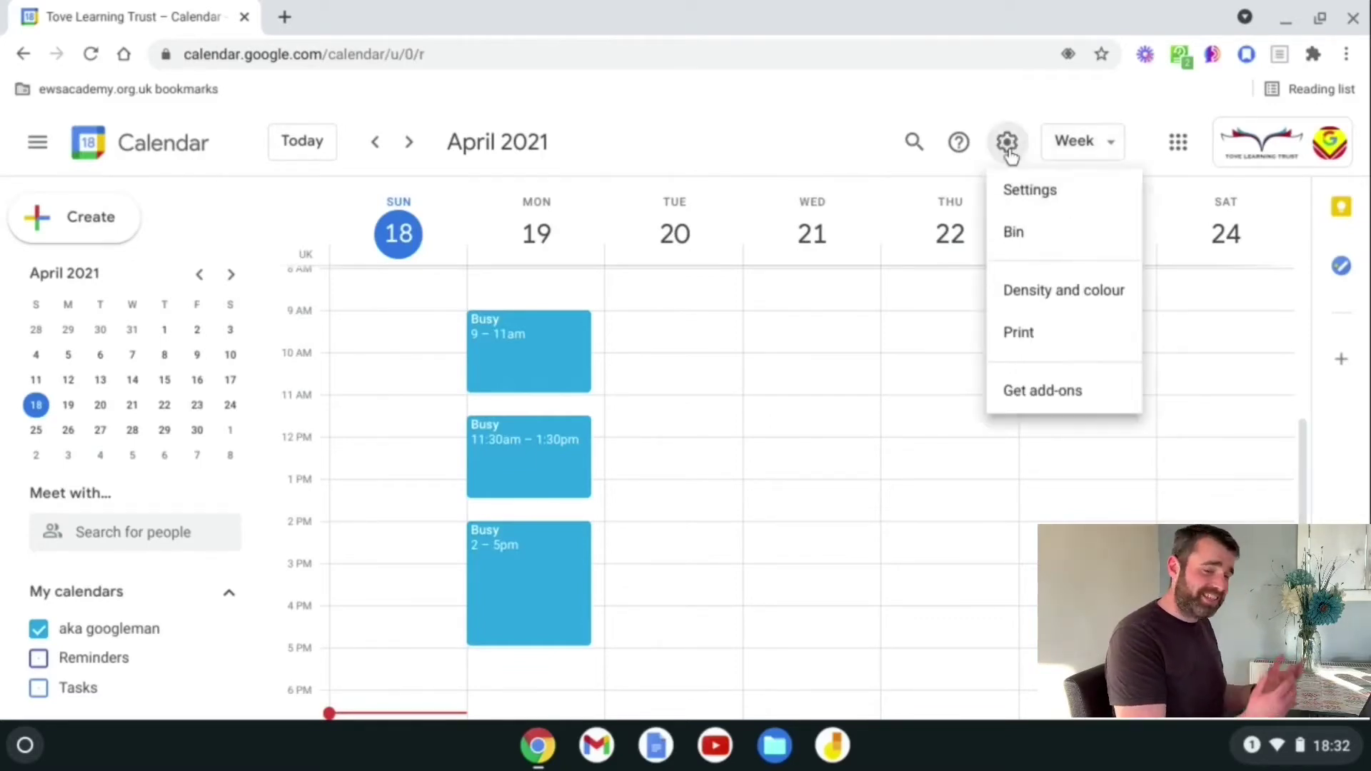
pyautogui.click(1037, 201)
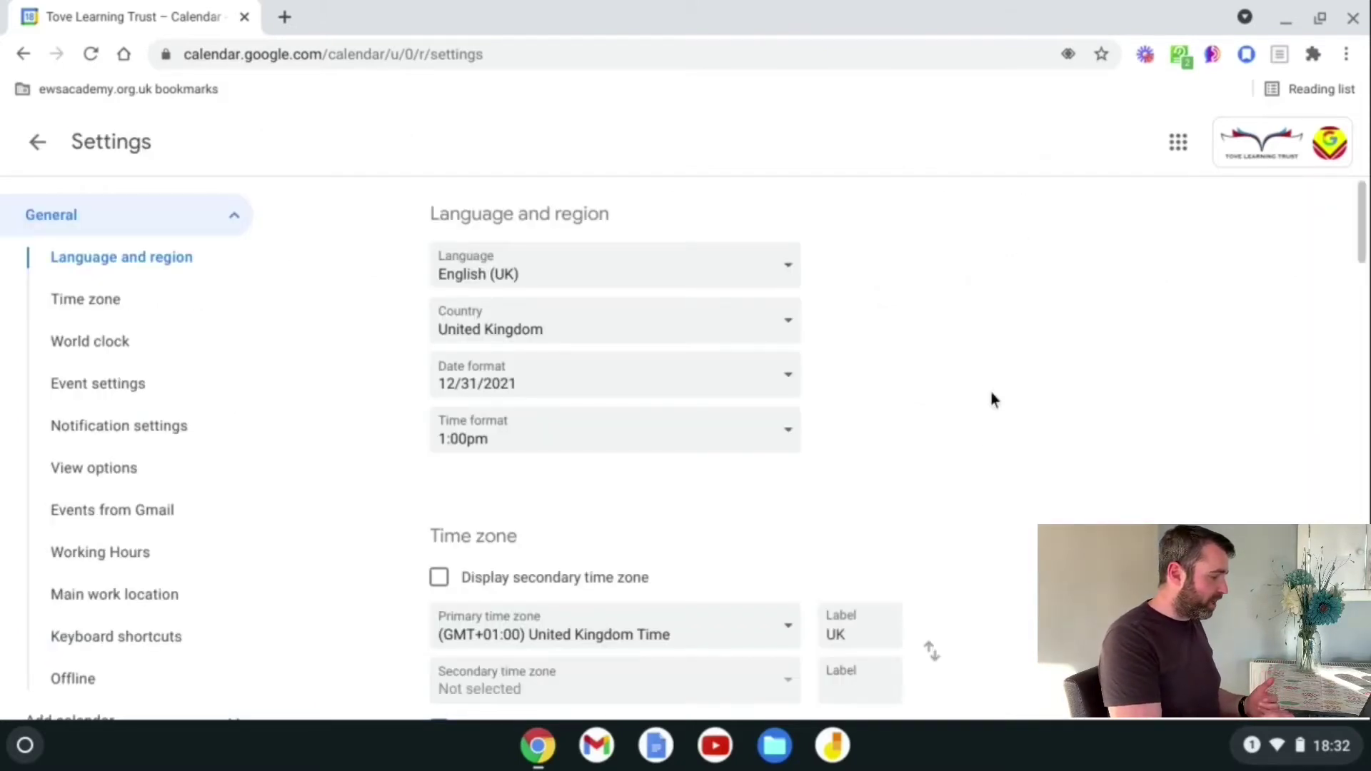
pyautogui.scroll(-4, 993, 398)
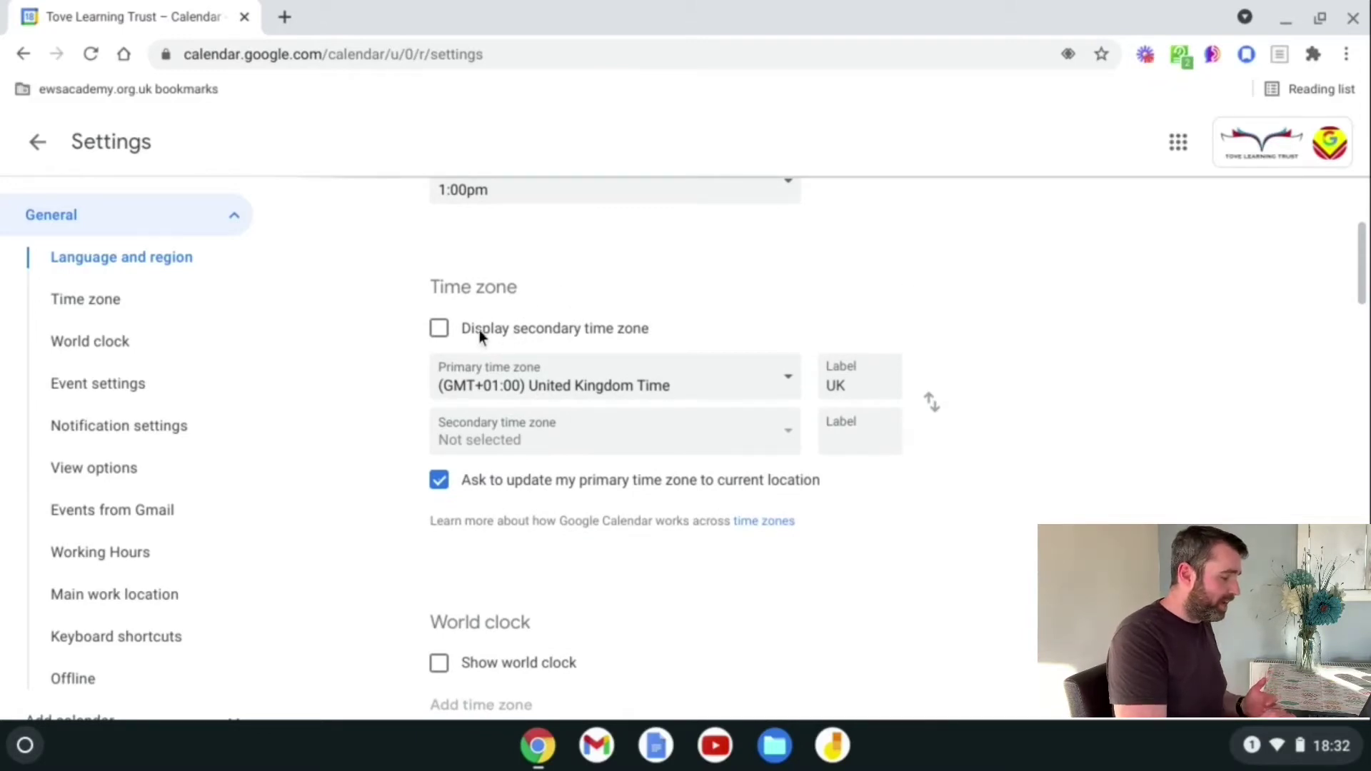
pyautogui.click(439, 330)
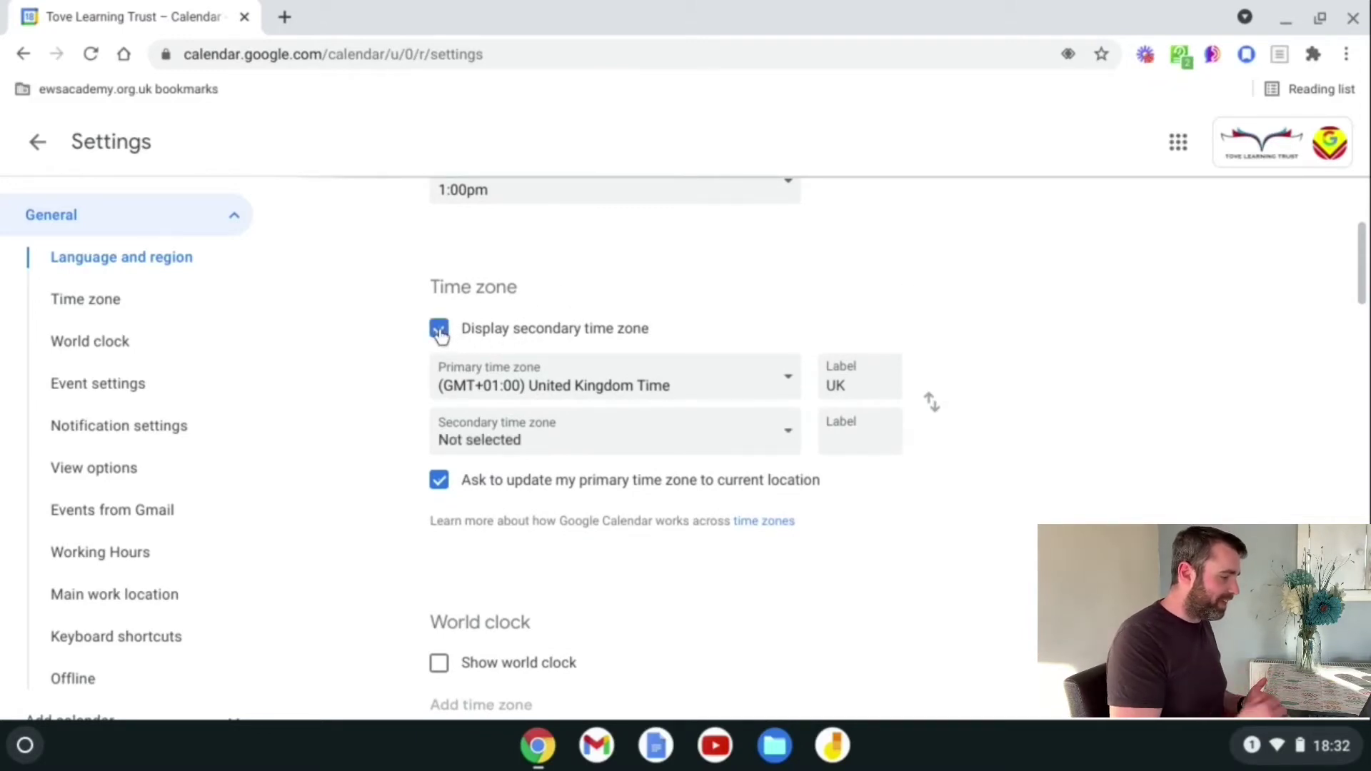
pyautogui.click(775, 445)
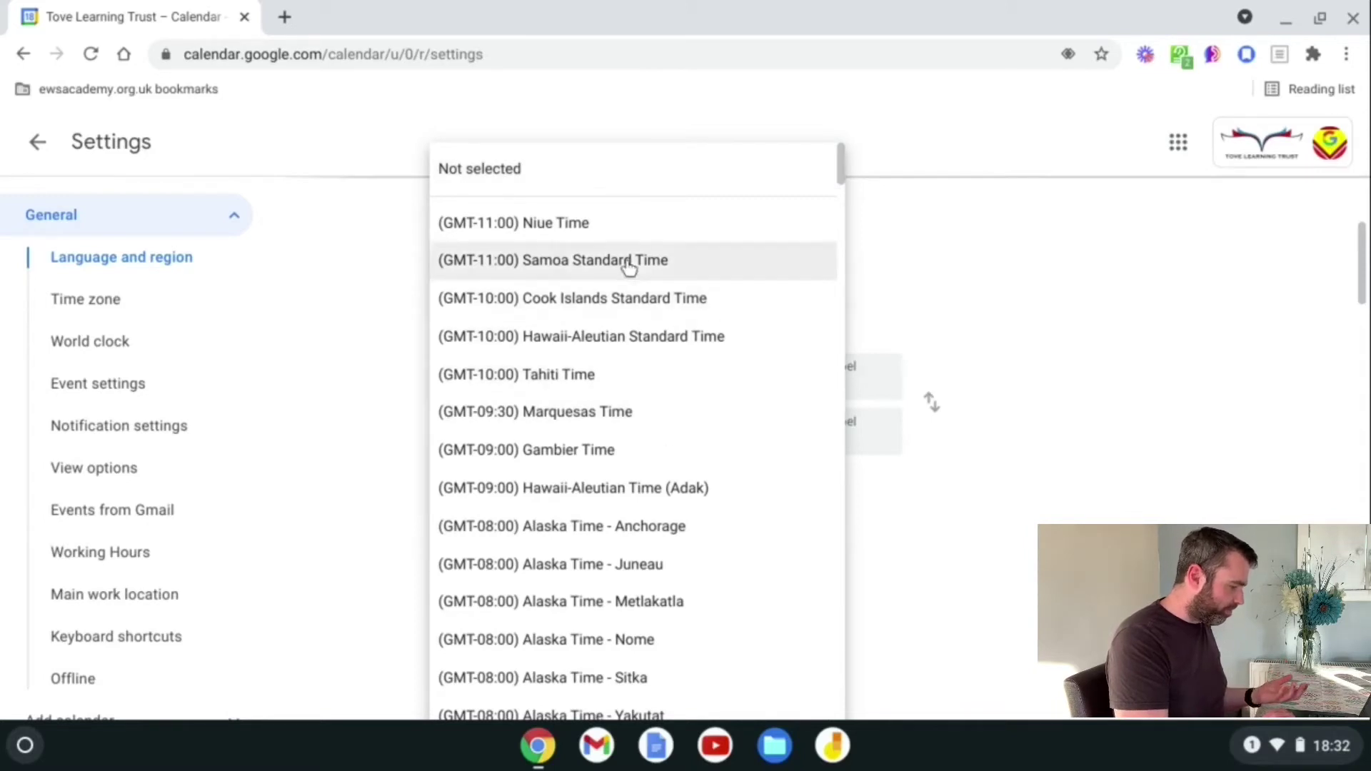
pyautogui.scroll(-4, 627, 447)
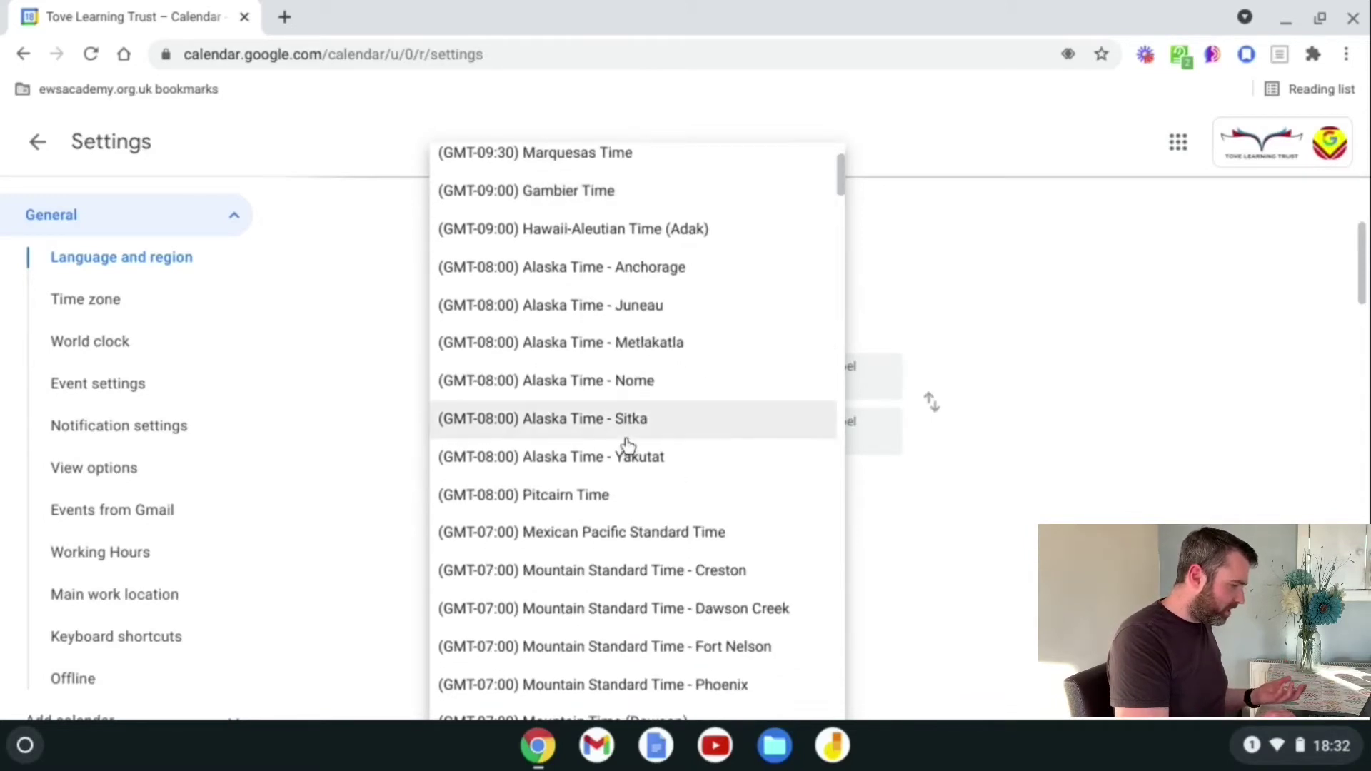
pyautogui.click(589, 469)
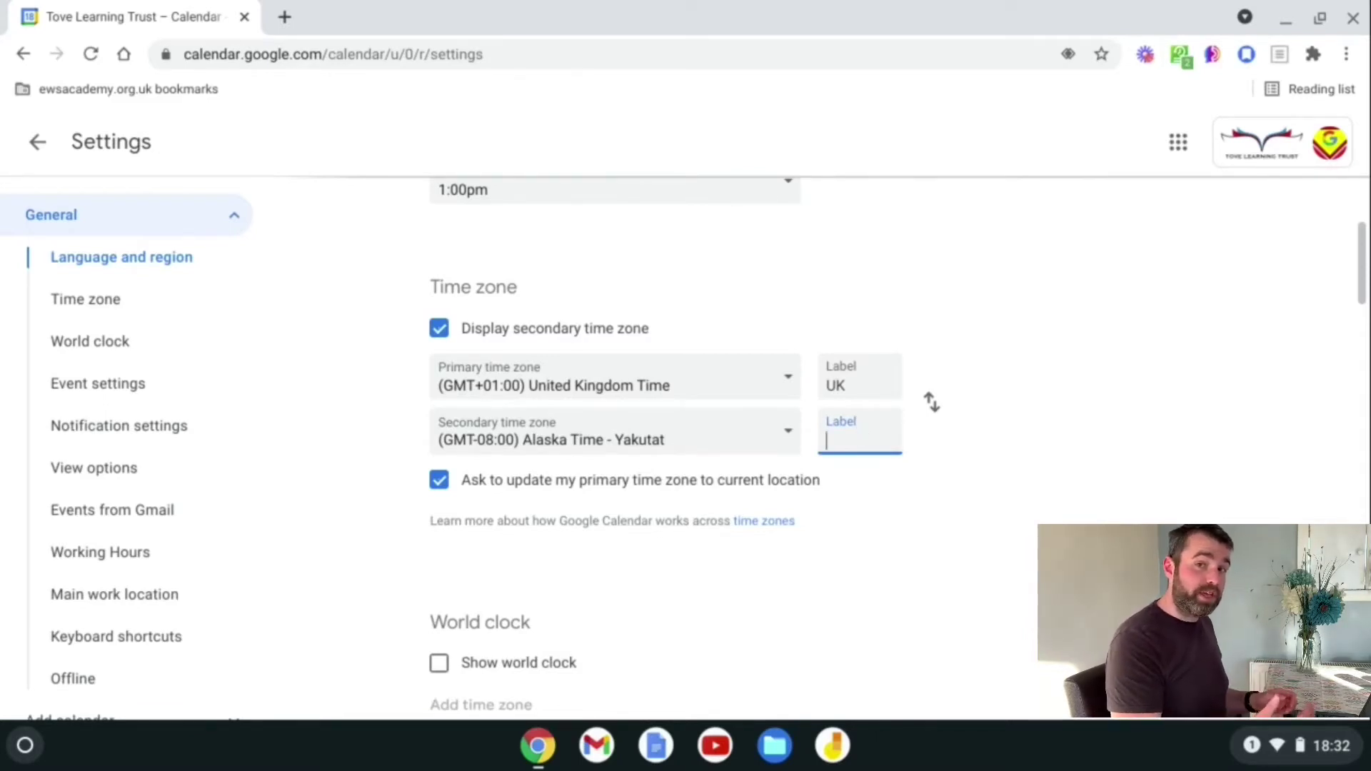
pyautogui.write('AWS')
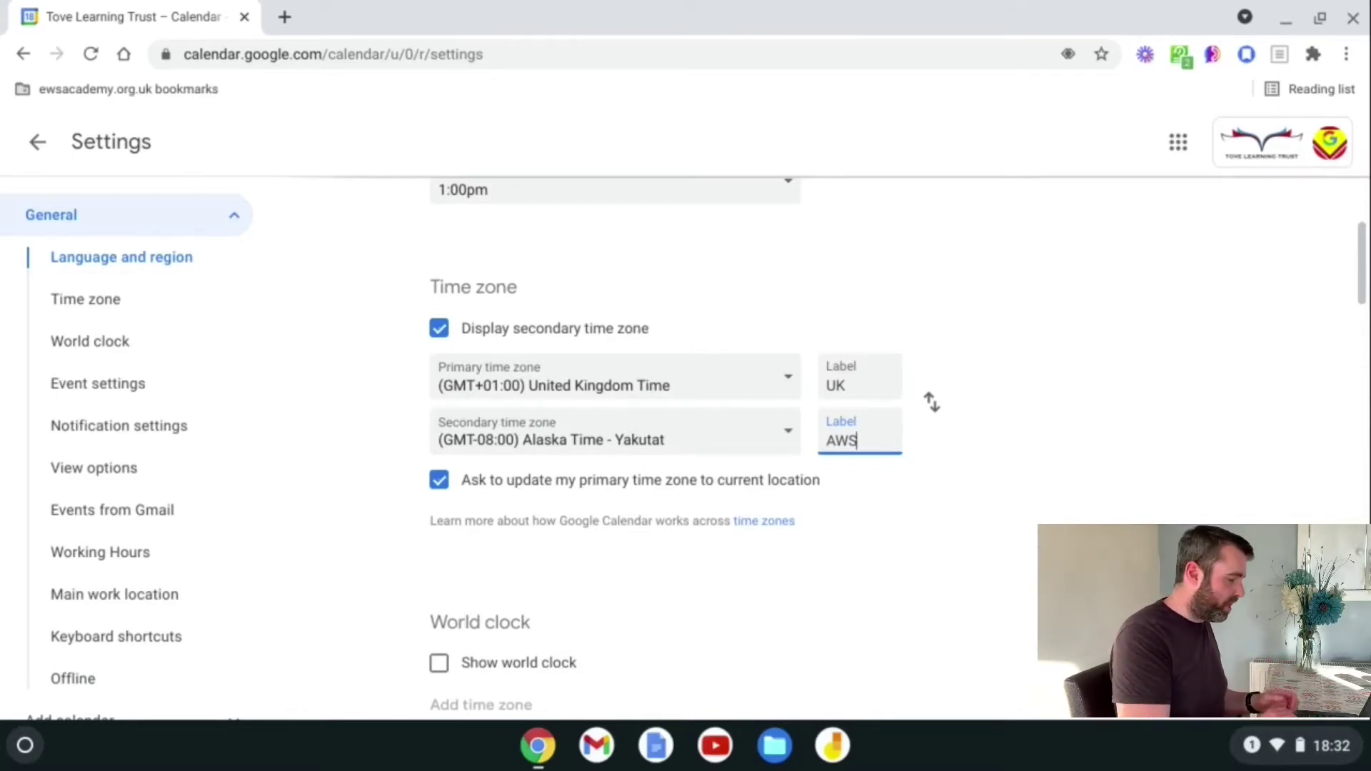
pyautogui.click(41, 144)
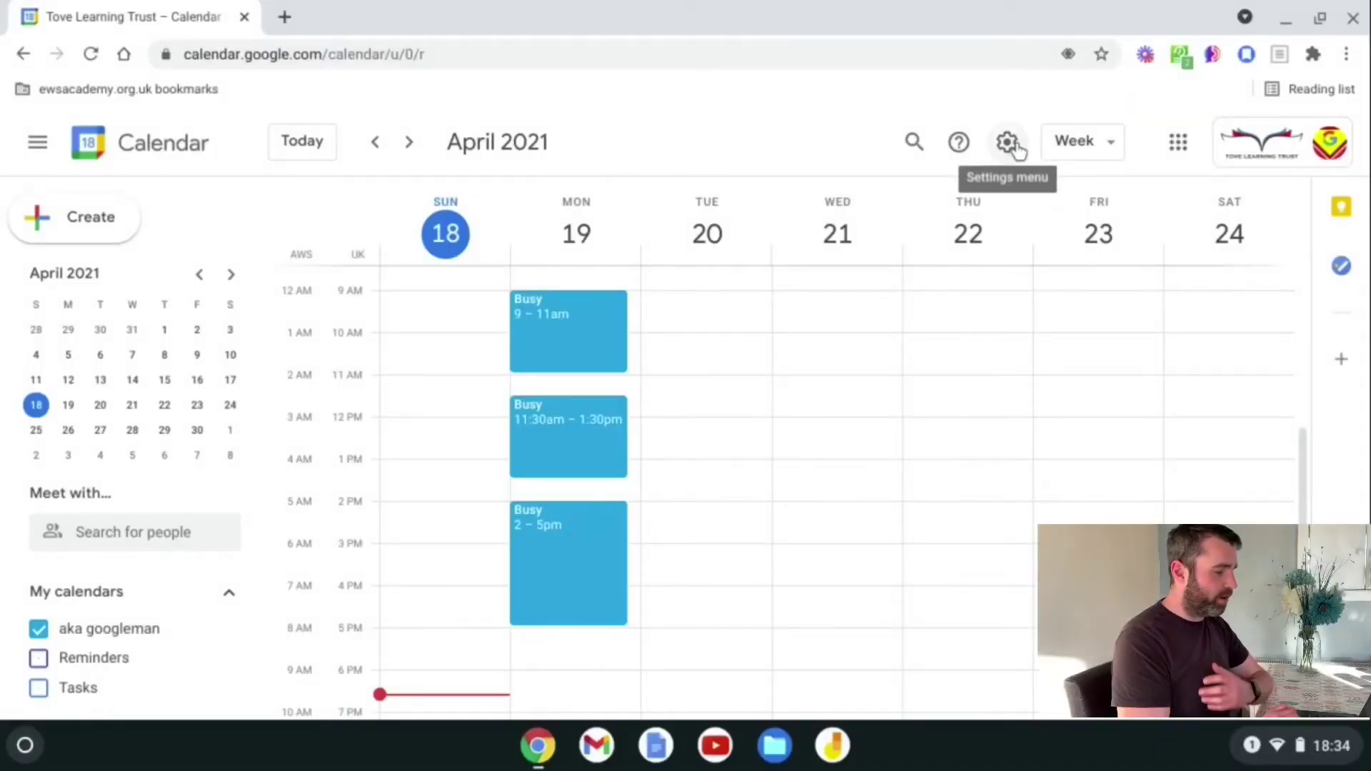
# Share the account's own main calendar with a colleague, granting the "Make changes and manage sharing" permission, and send the invitation
pyautogui.click(1008, 143)
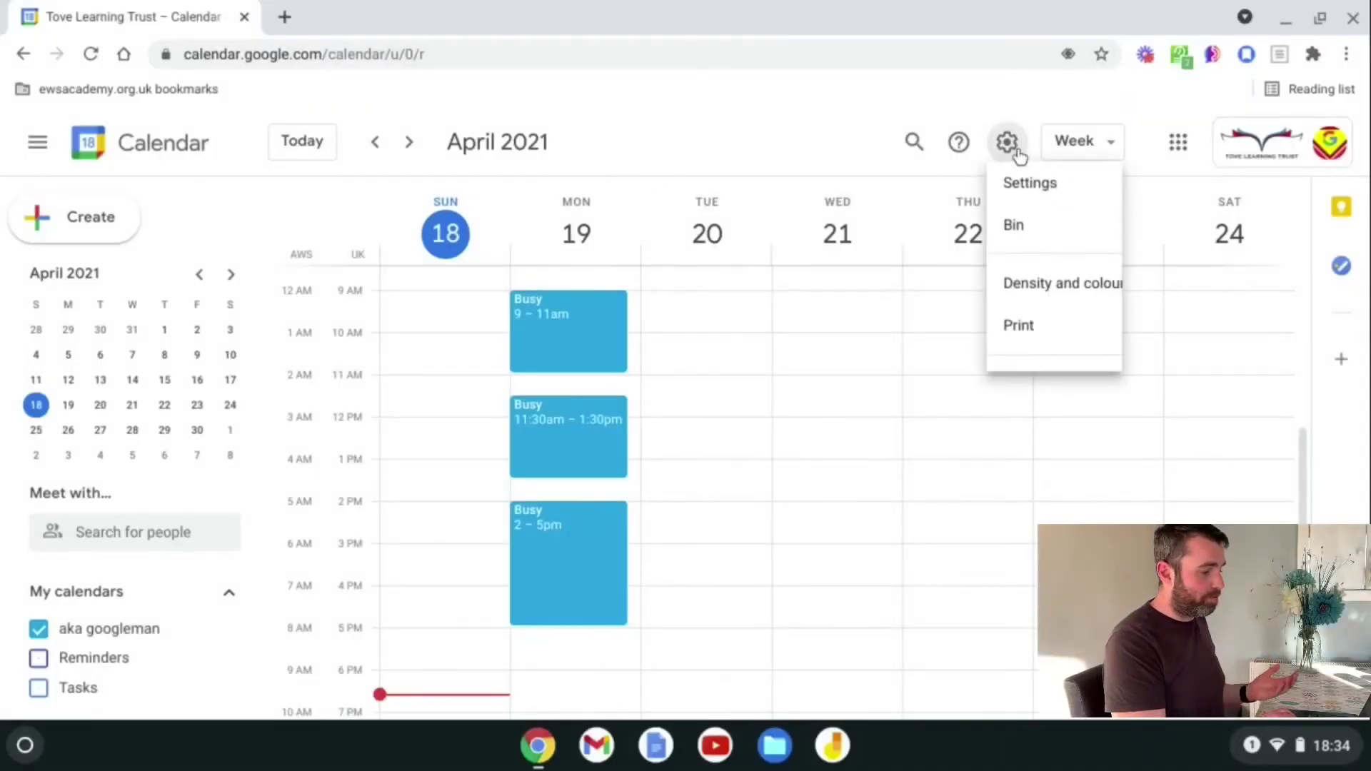
pyautogui.click(1056, 218)
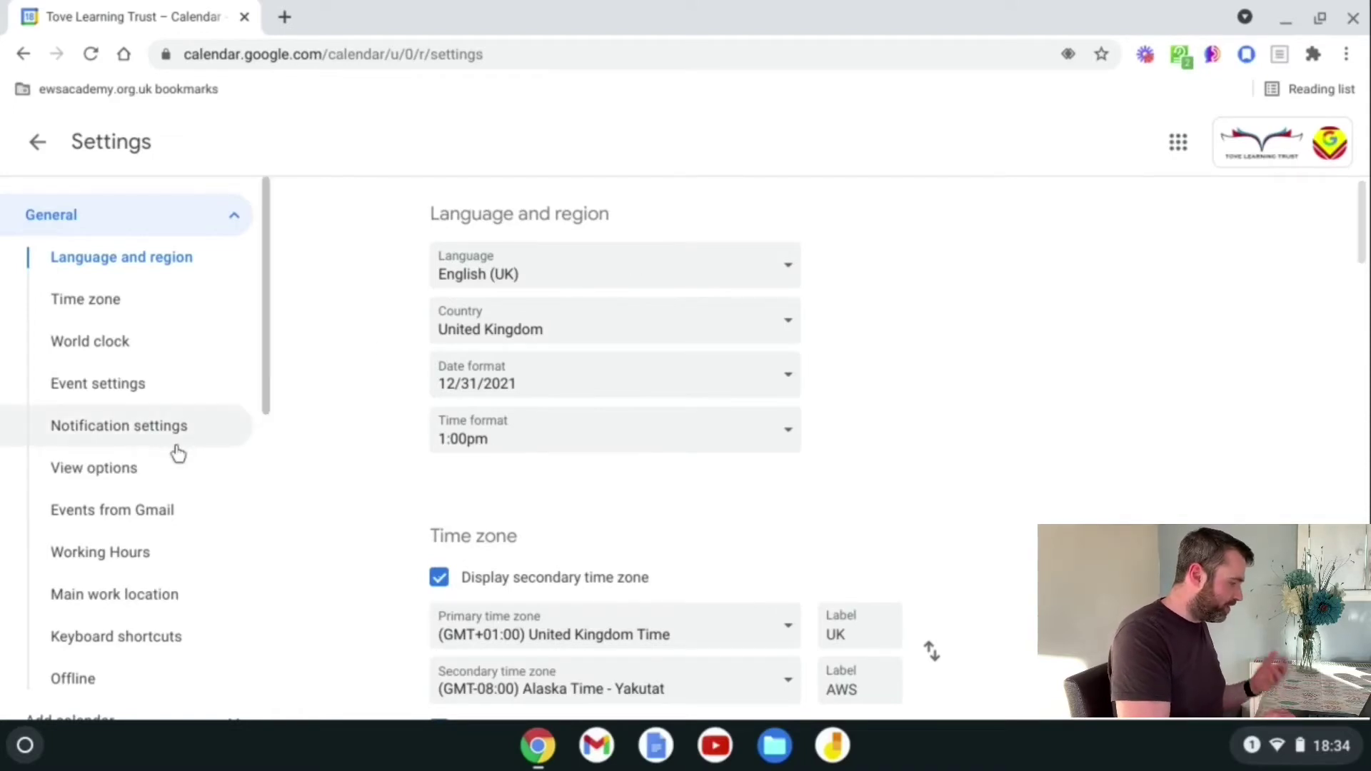
pyautogui.scroll(-3, 174, 450)
pyautogui.click(119, 634)
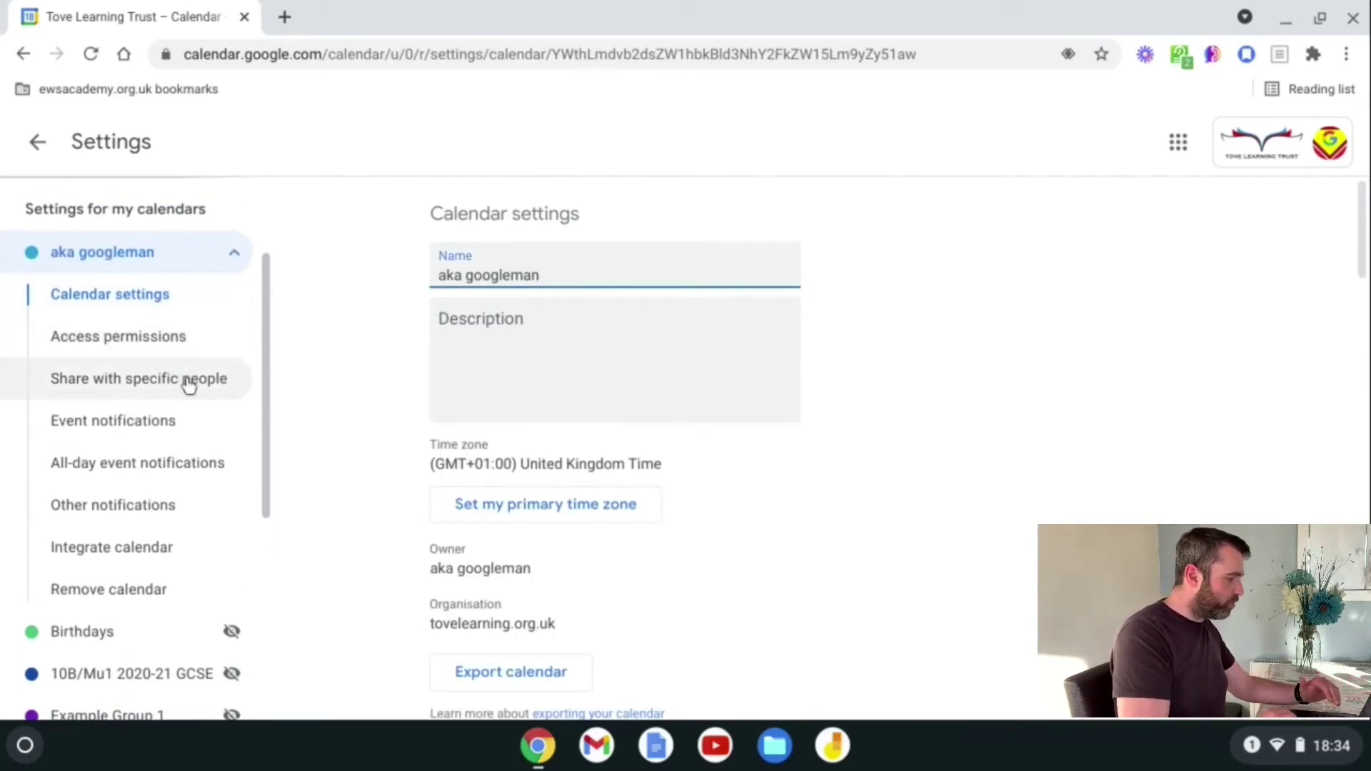
pyautogui.click(189, 383)
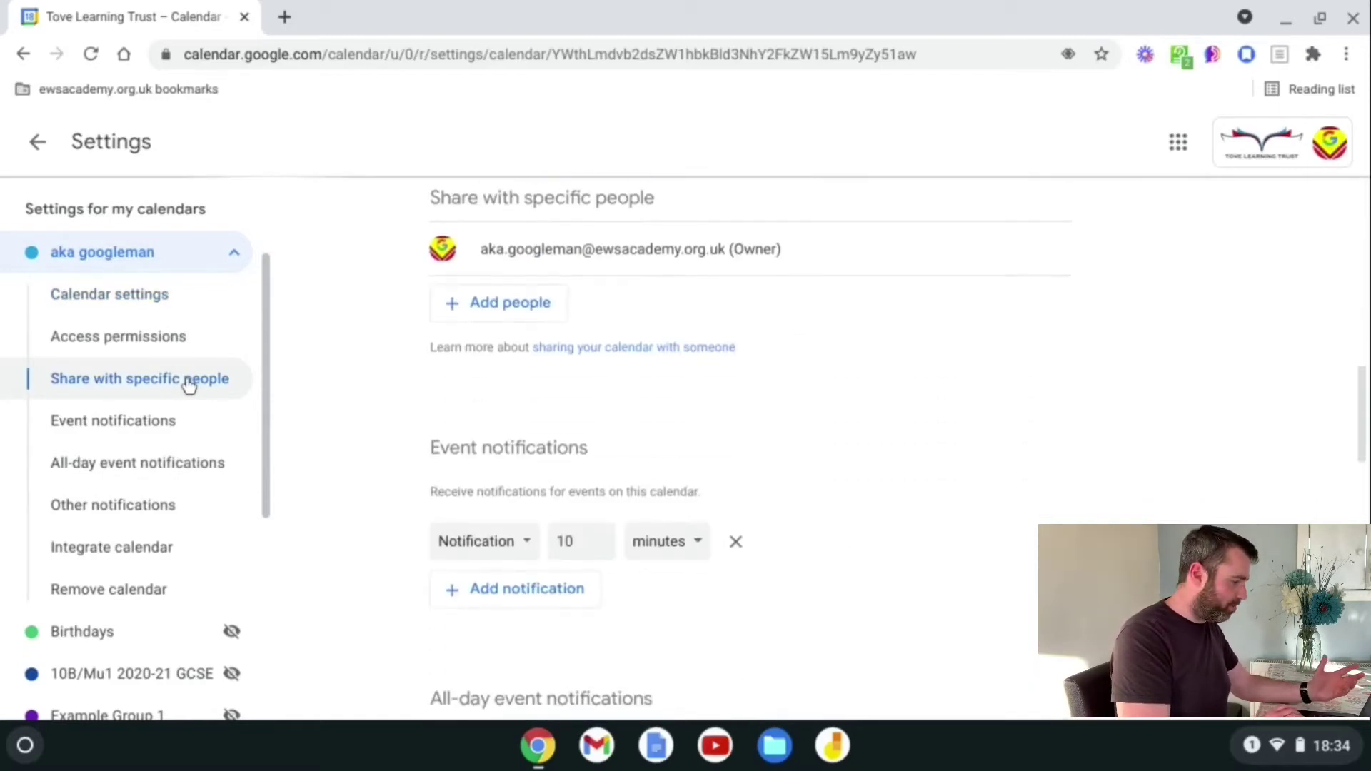
pyautogui.click(527, 309)
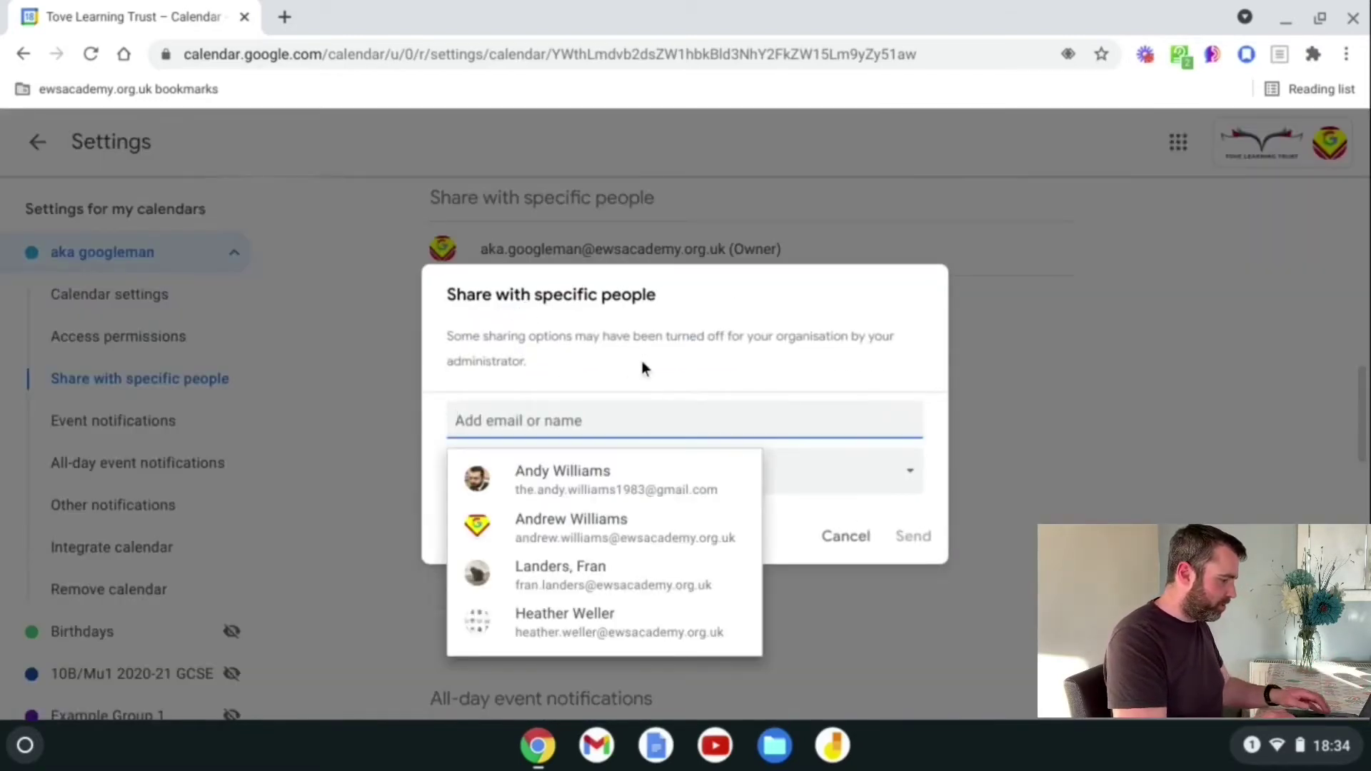
pyautogui.write('andrew')
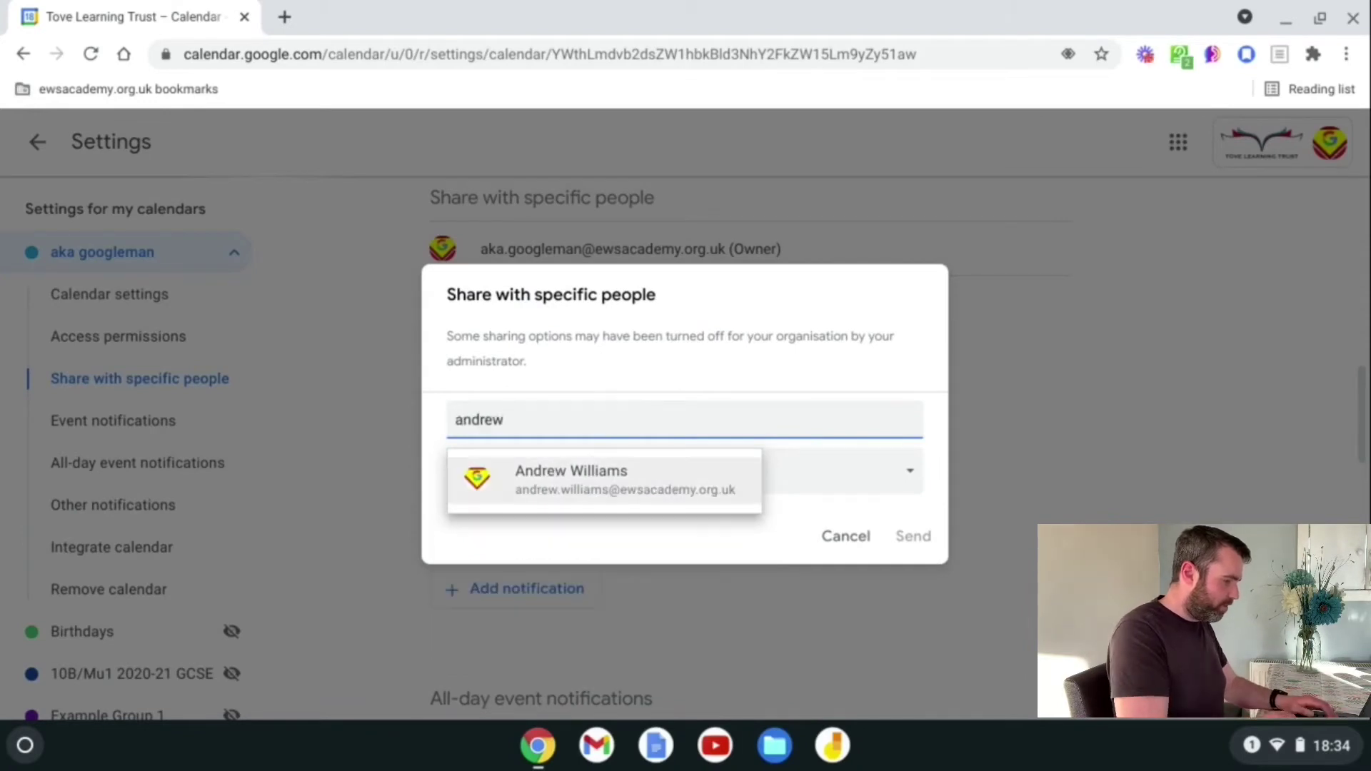
pyautogui.click(586, 472)
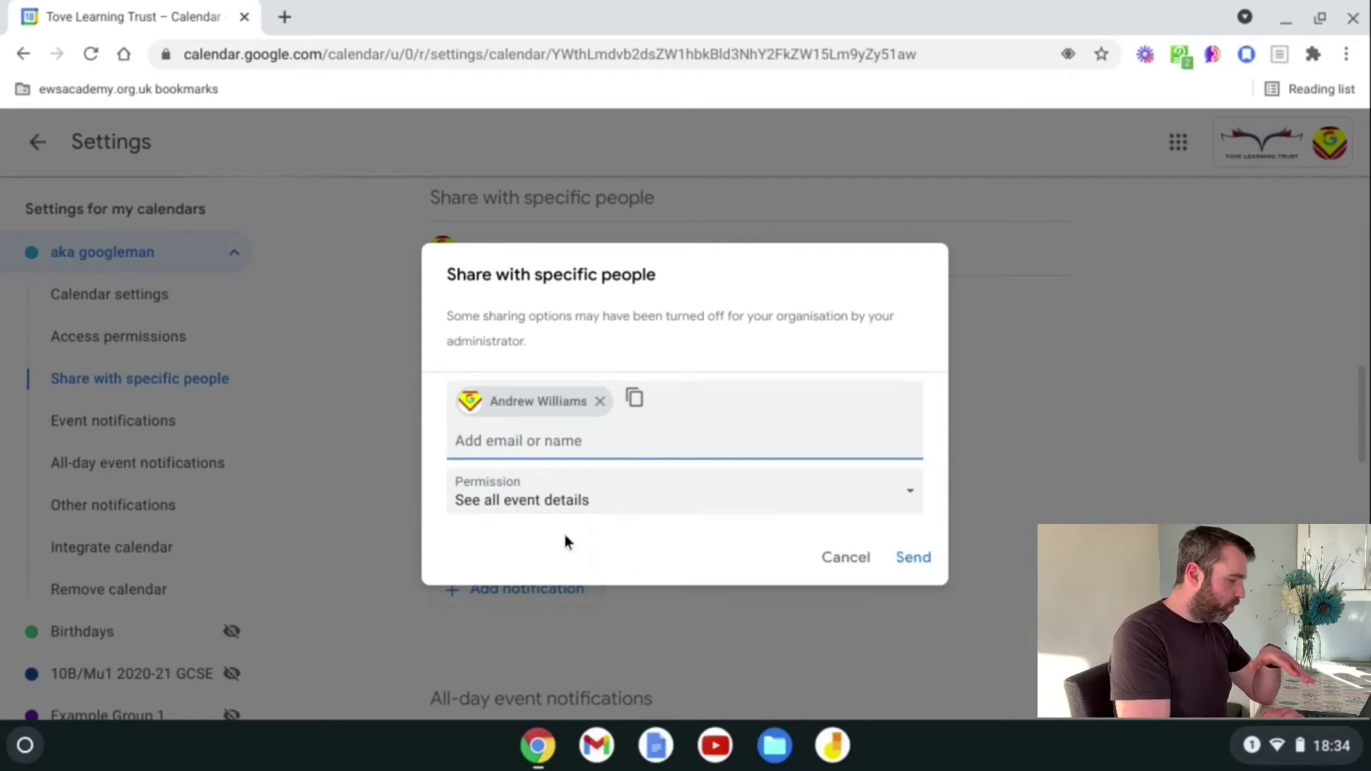
pyautogui.click(905, 493)
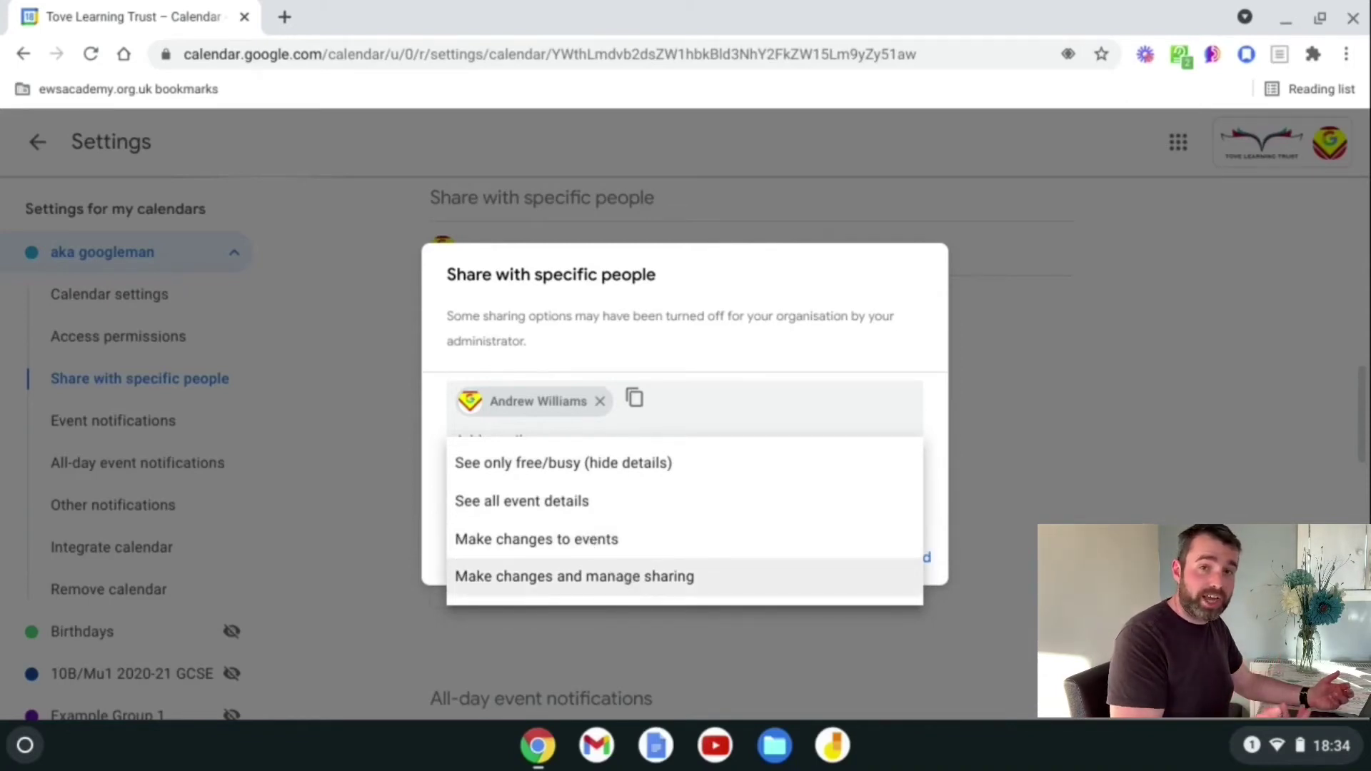
pyautogui.click(638, 580)
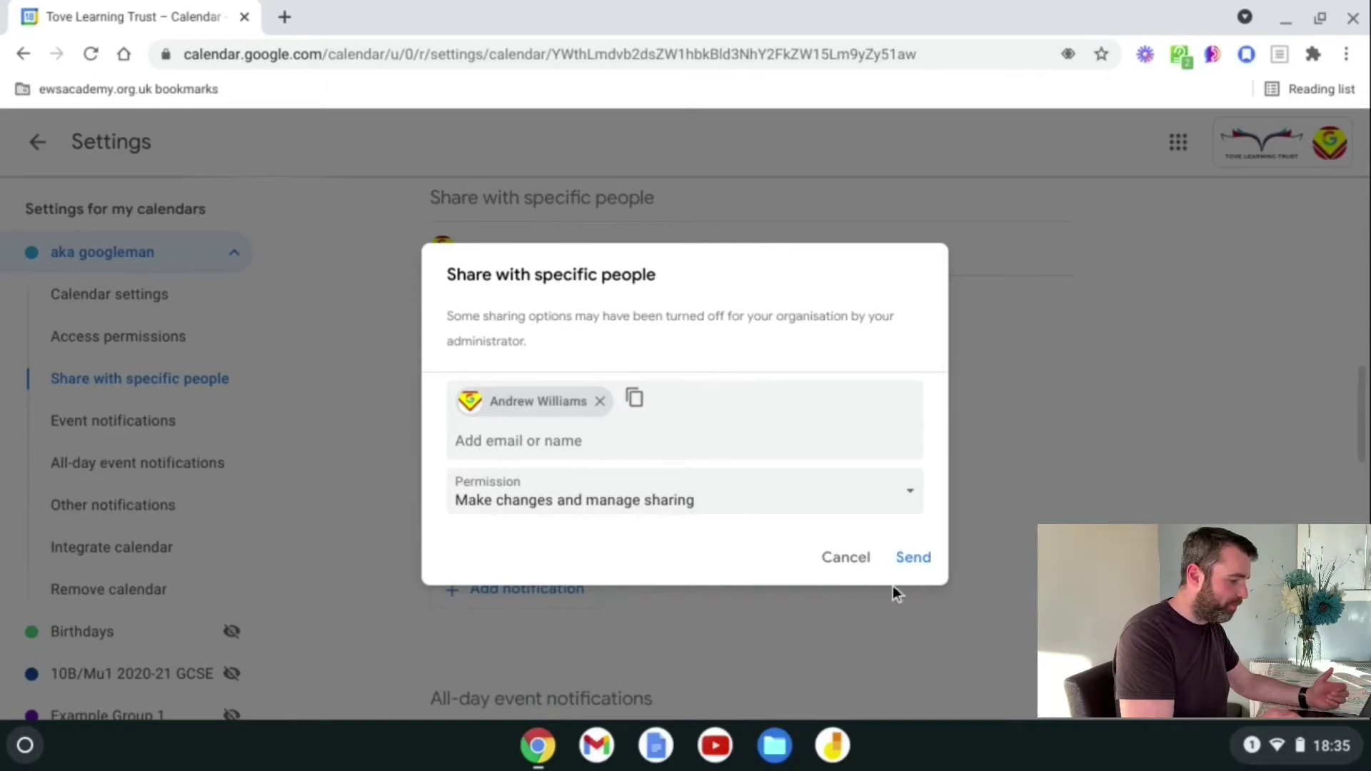
pyautogui.click(914, 564)
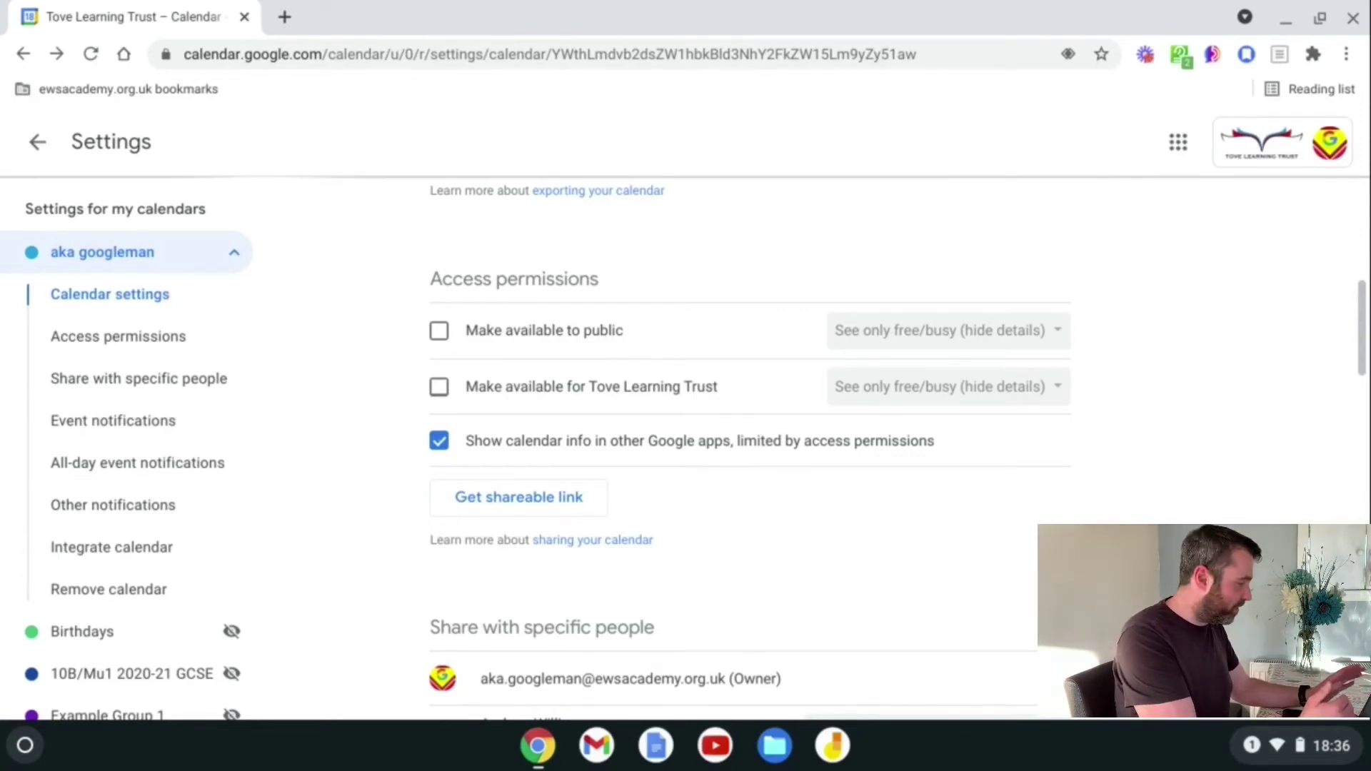
# In the calendar's access permissions, make it available for Tove Learning Trust with "See all event details"
pyautogui.click(175, 341)
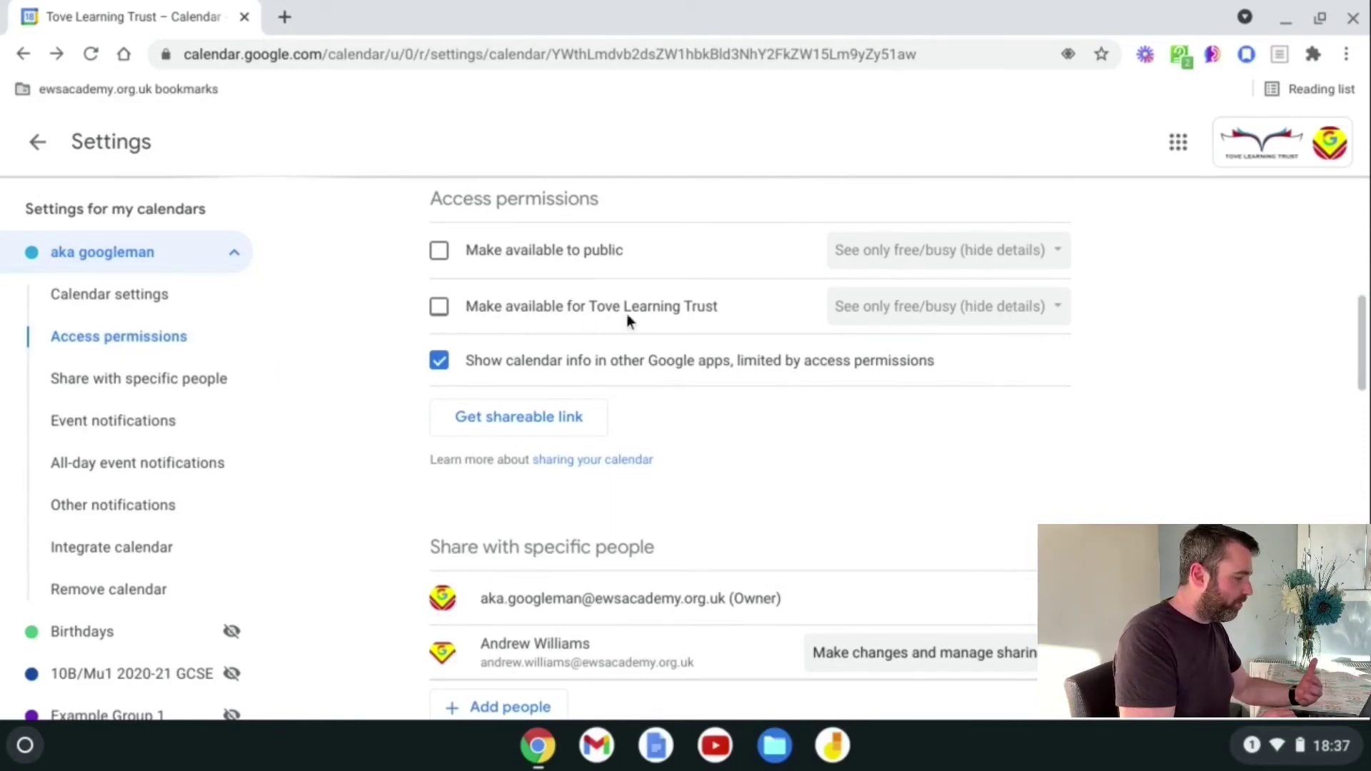
pyautogui.click(444, 310)
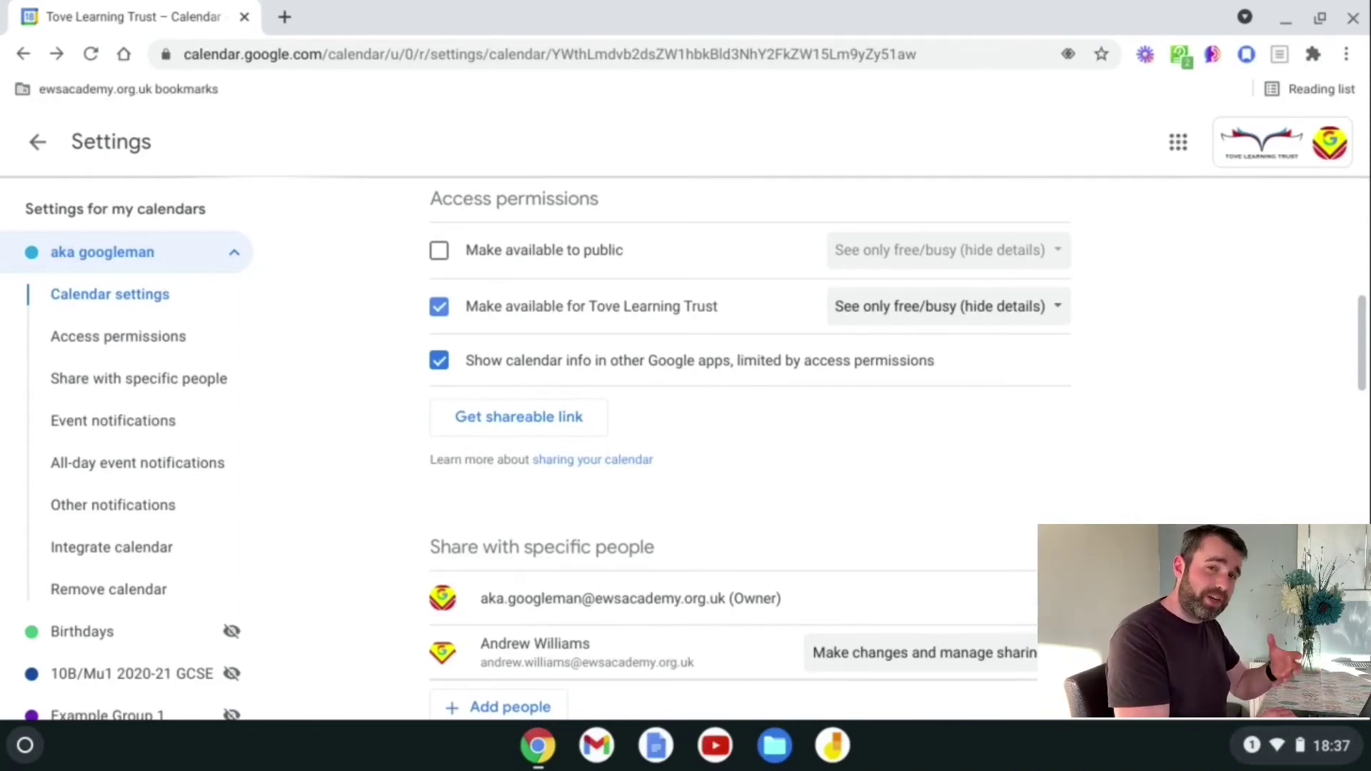
pyautogui.click(944, 319)
pyautogui.click(936, 341)
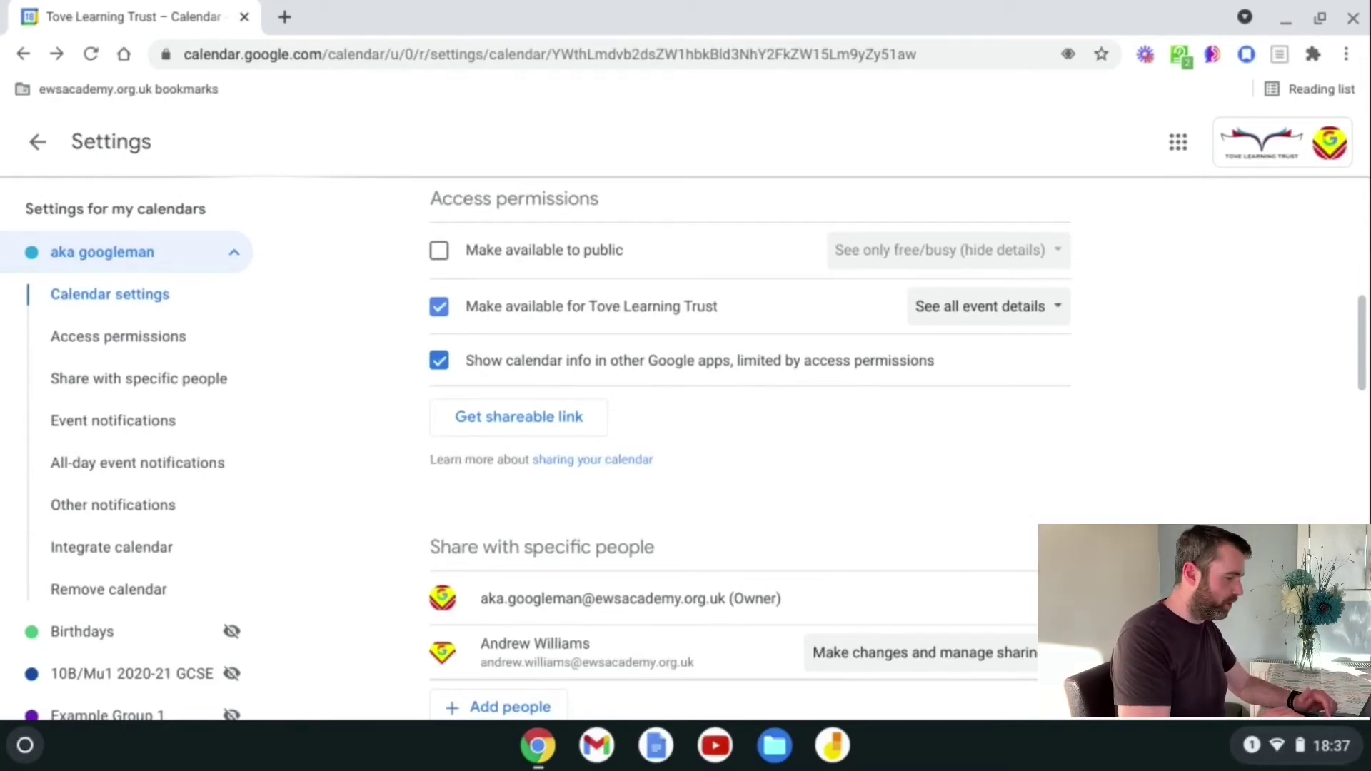
# Make the calendar available to the public, accept the warning, and return to the week view
pyautogui.click(442, 255)
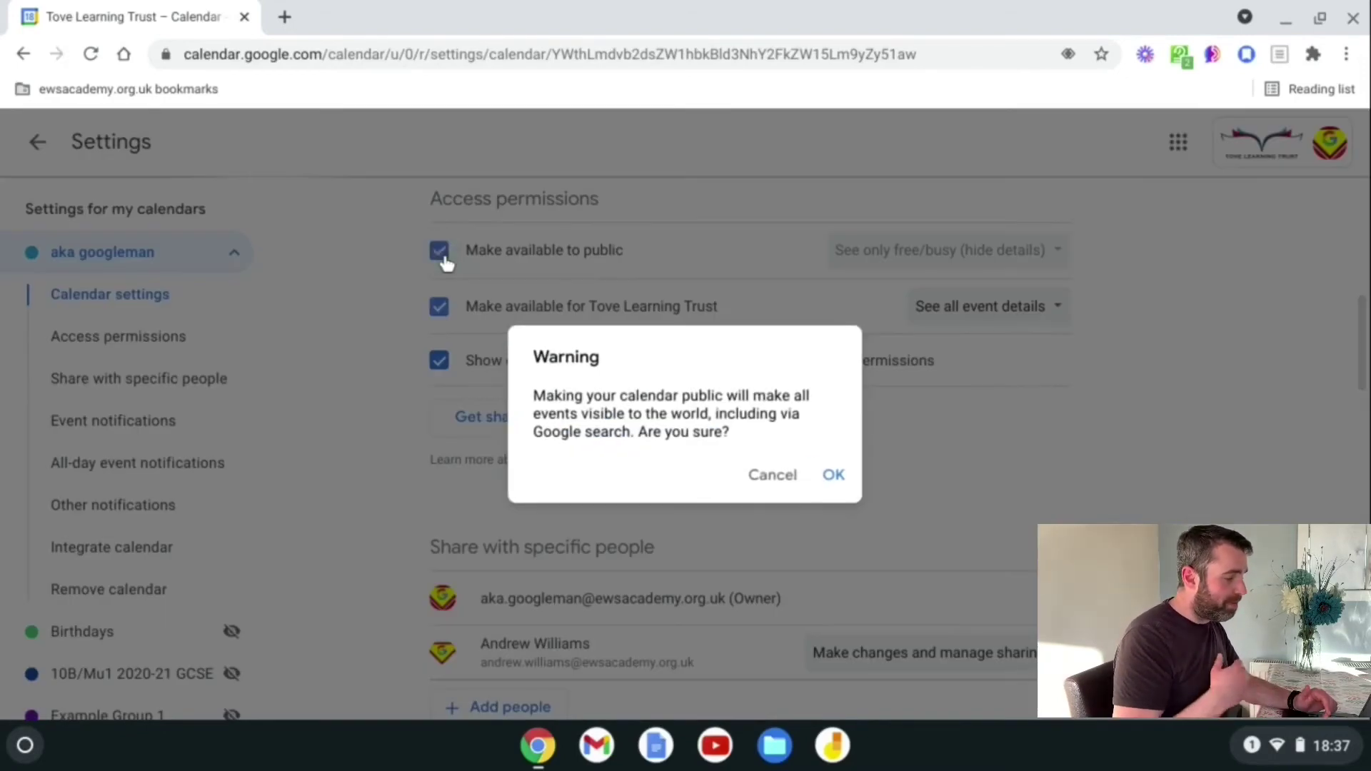
pyautogui.click(836, 484)
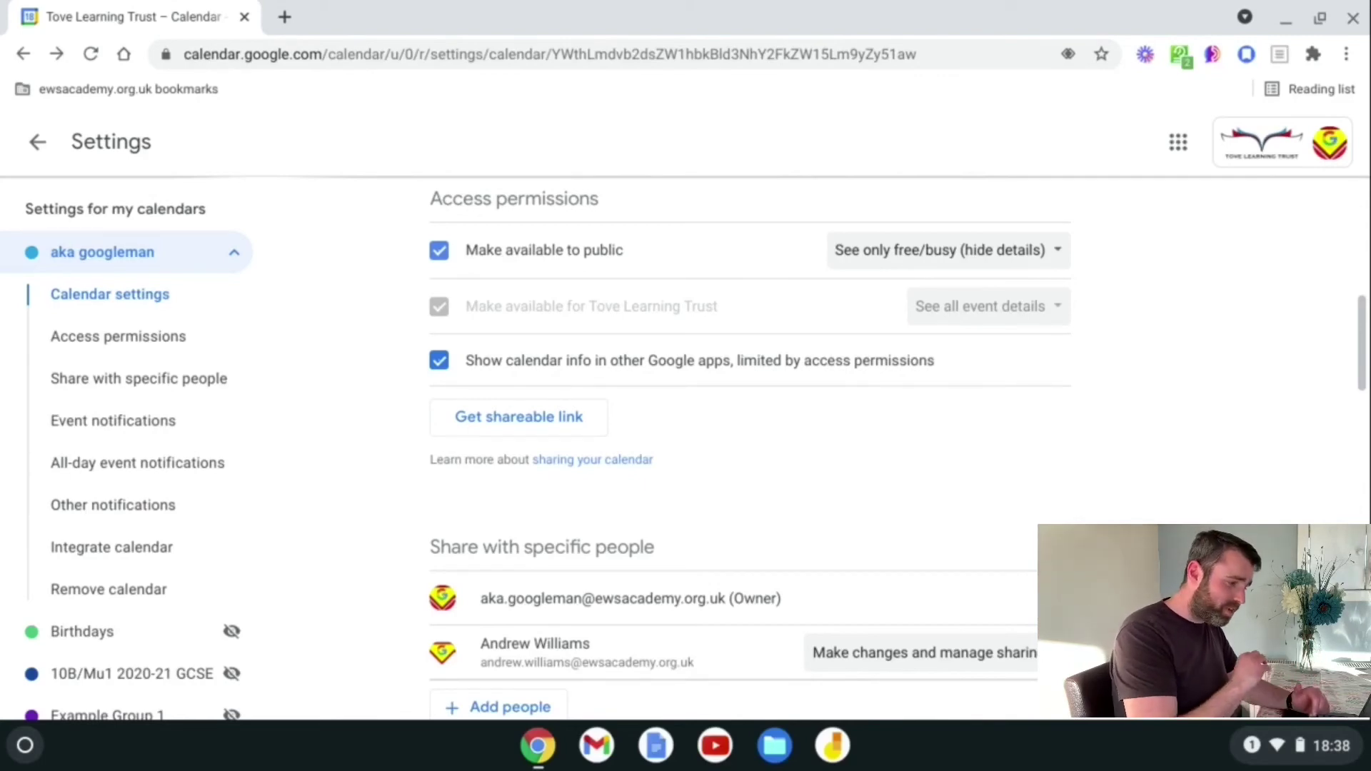
pyautogui.click(41, 141)
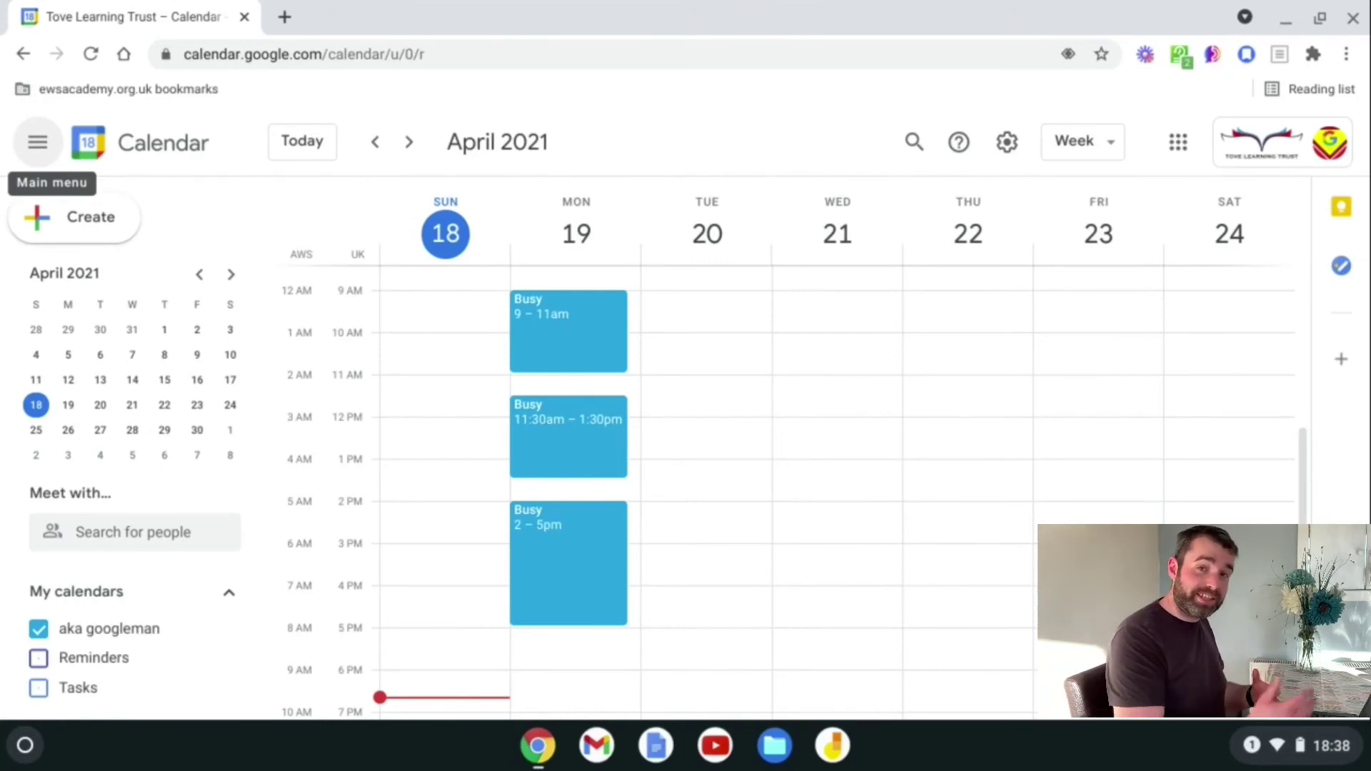
# Find the colleague by first name under "Meet with..." and add them to show their calendar
pyautogui.click(134, 534)
pyautogui.write('andrew')
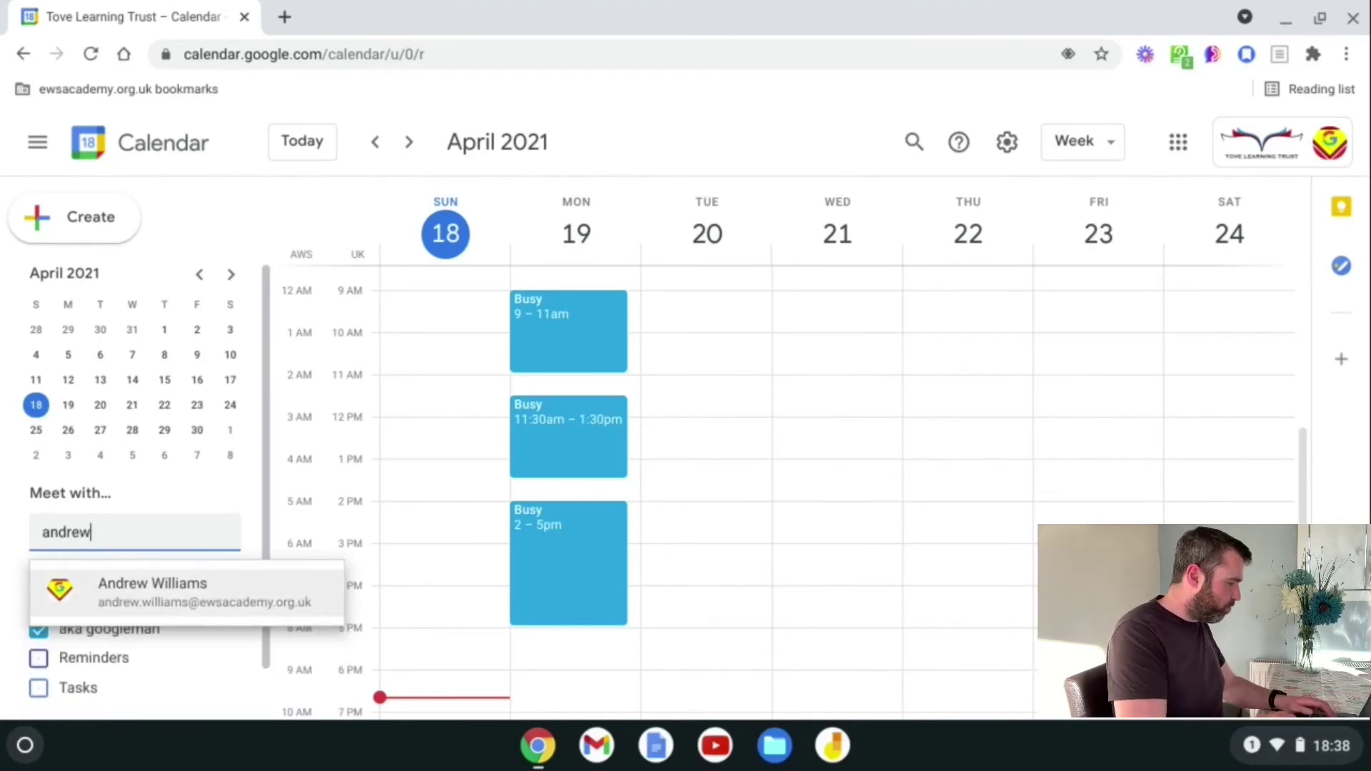
pyautogui.click(160, 577)
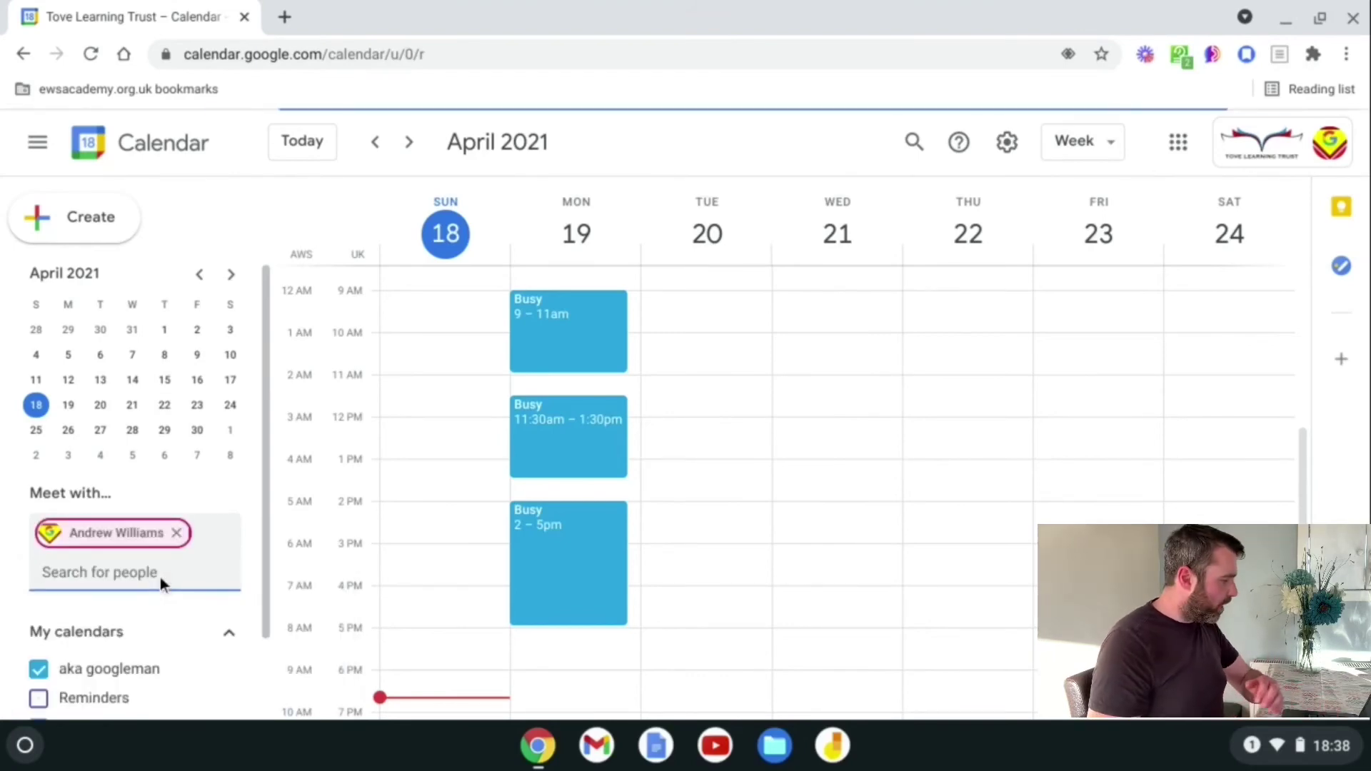